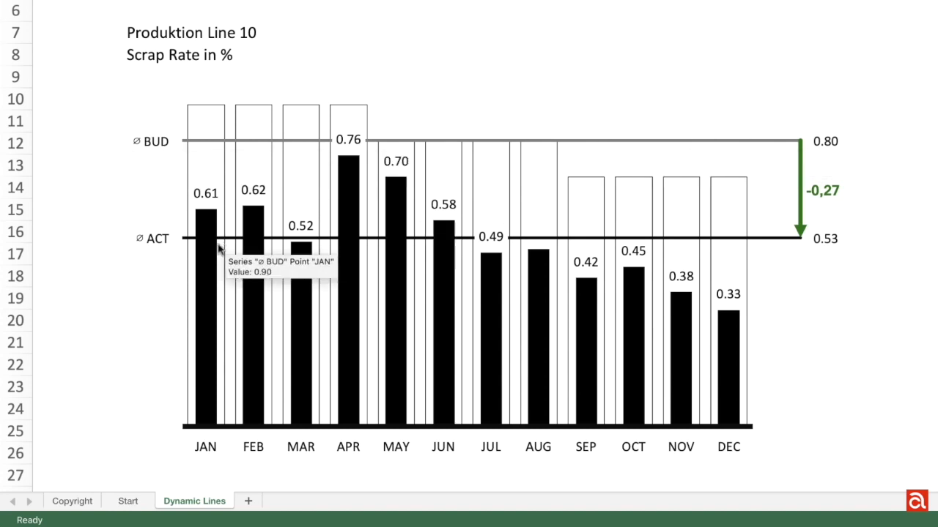
Switch to the Start sheet.
click(129, 504)
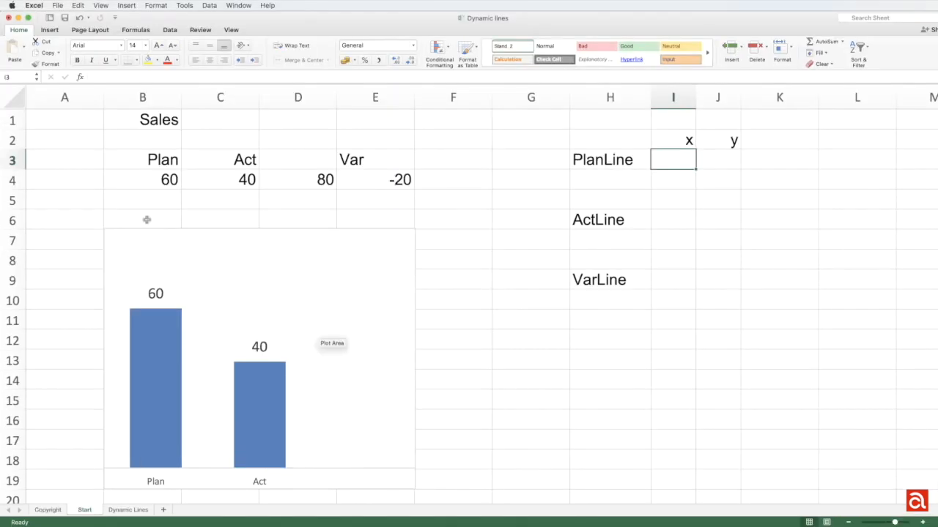
Draw a horizontal straight line about 5.7 cm long from the Plan column's top edge across the chart to the third category.
click(49, 30)
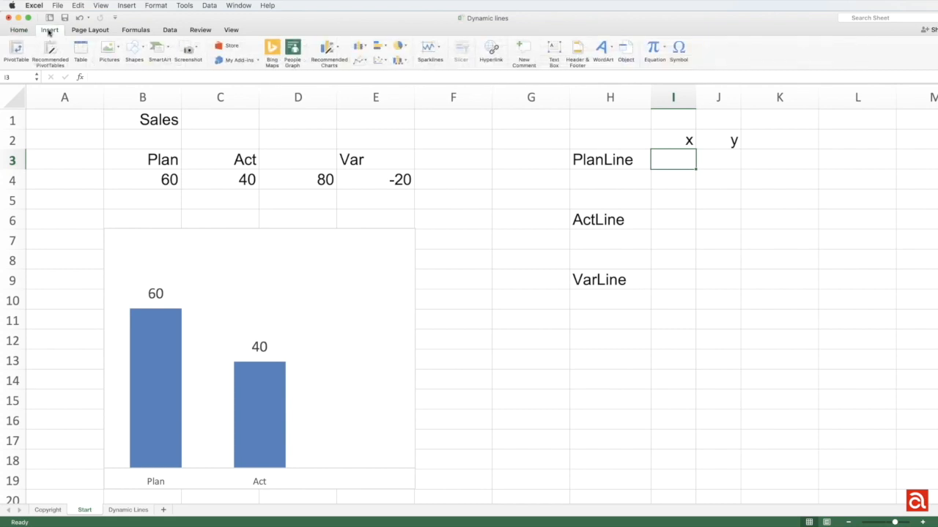
click(141, 53)
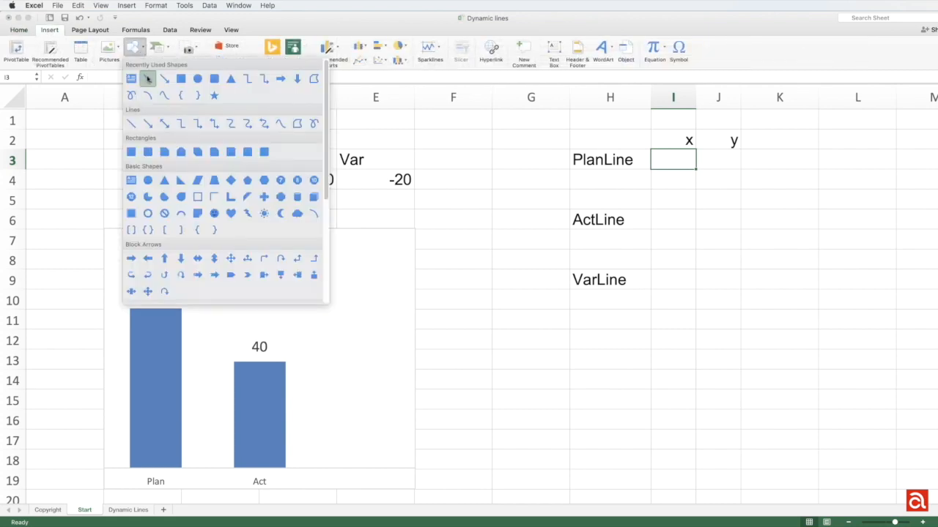
click(147, 80)
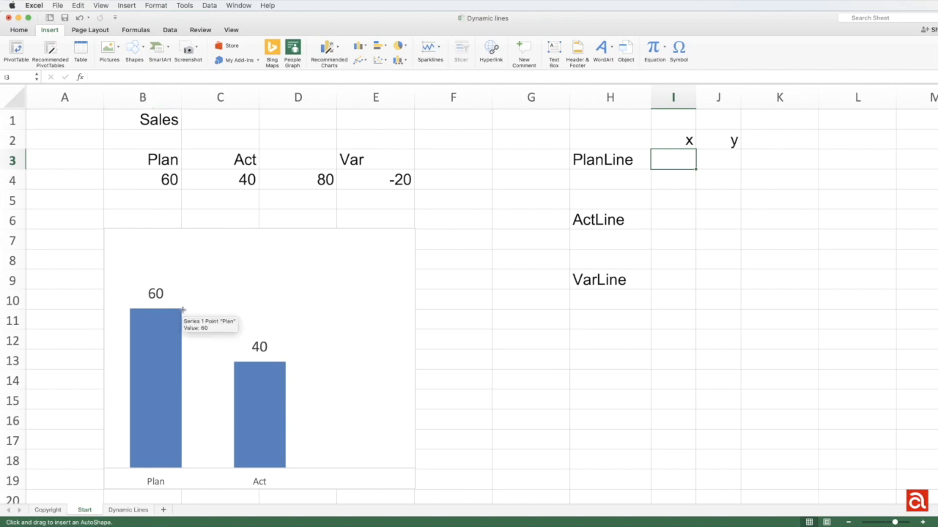
drag(181, 308, 363, 308)
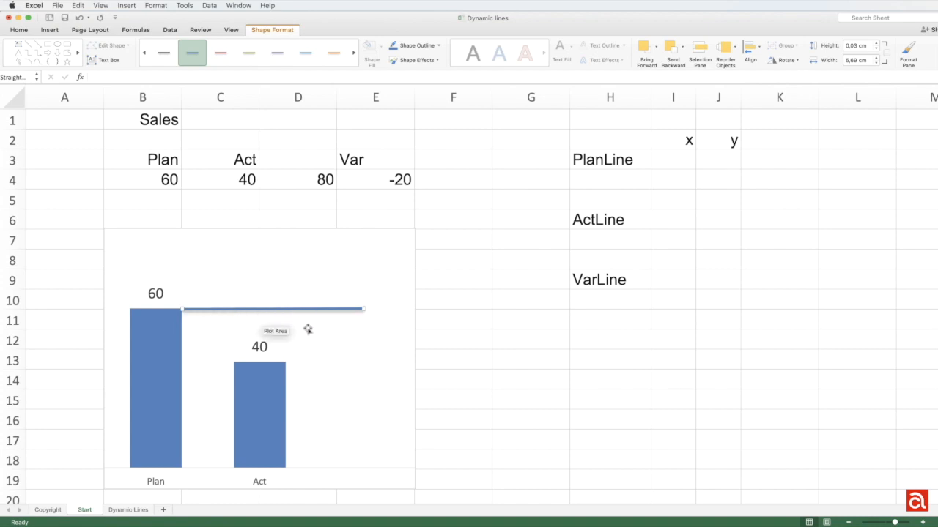
Change the Act value in C4 to 30 and the Plan value in B4 to 50 to test the drawn line.
mouse_move(357, 367)
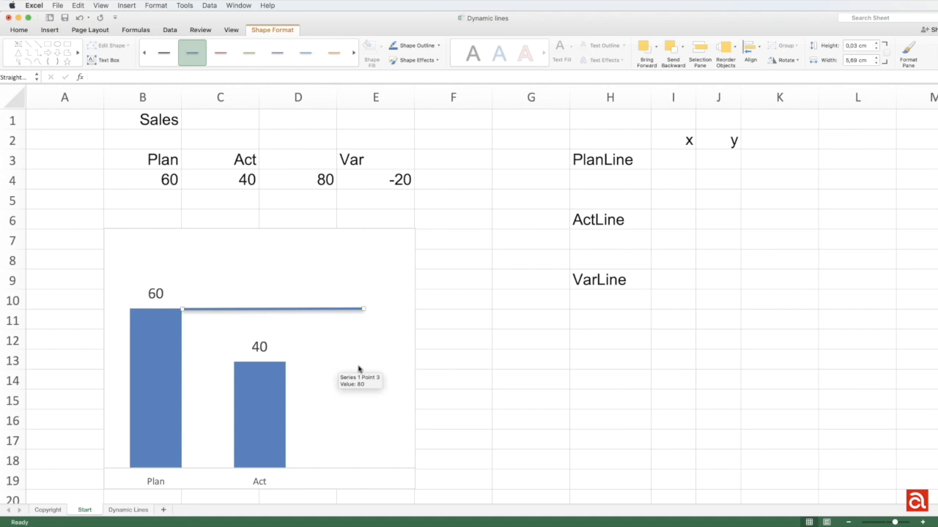
click(224, 181)
text(30)
key(Return)
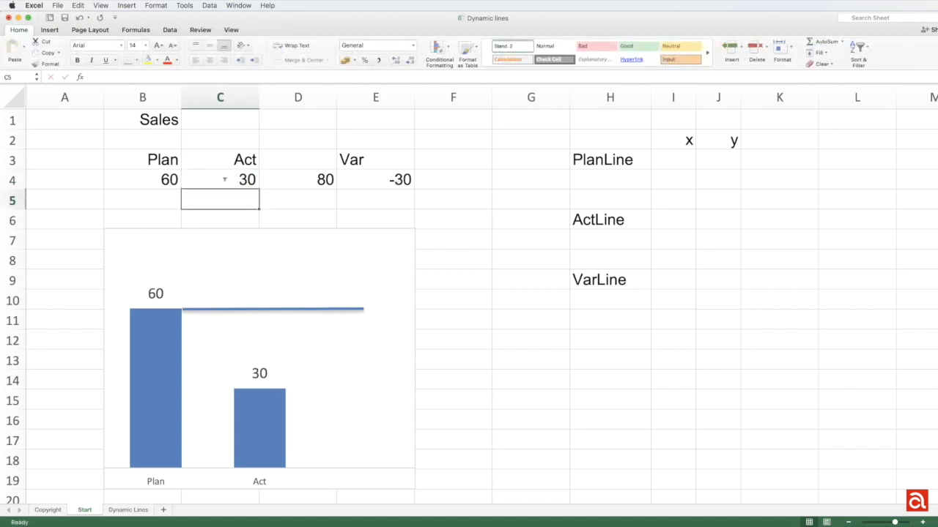
key(Up)
key(Left)
text(50)
key(Return)
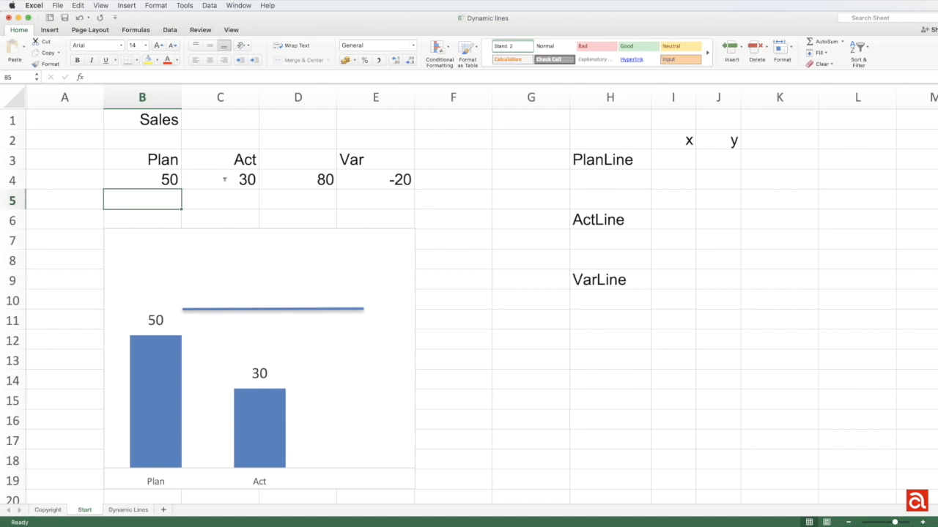
Set Plan back to 60 and Act back to 40, and delete the straight line drawn over the chart.
key(Up)
text(60)
key(Right)
text(40)
key(Return)
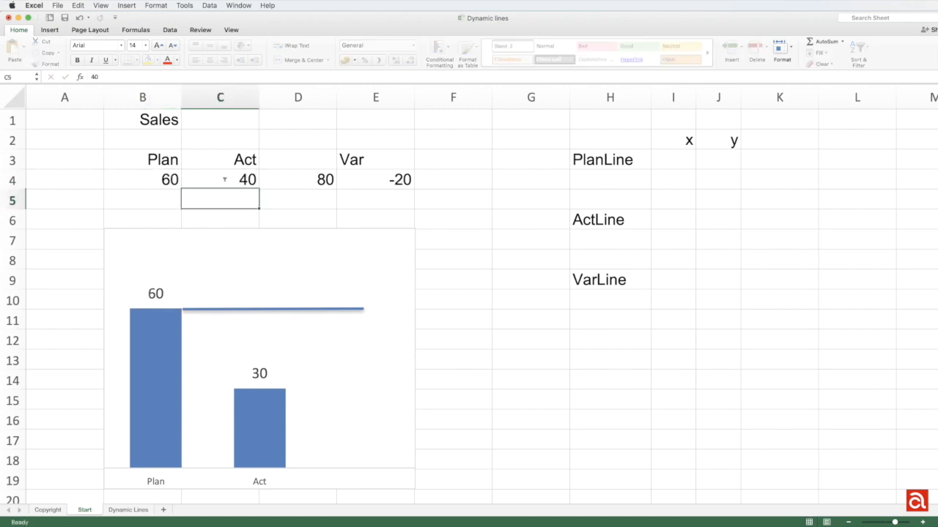
click(248, 309)
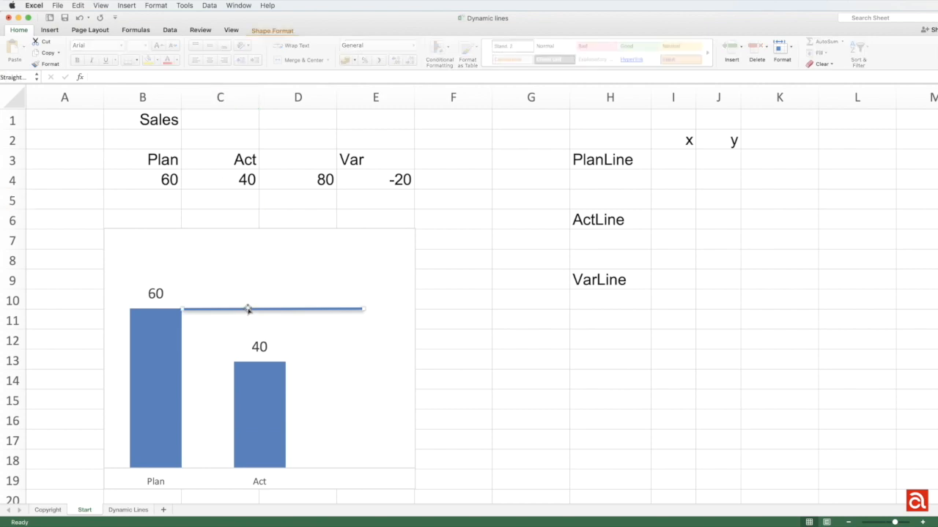
key(Delete)
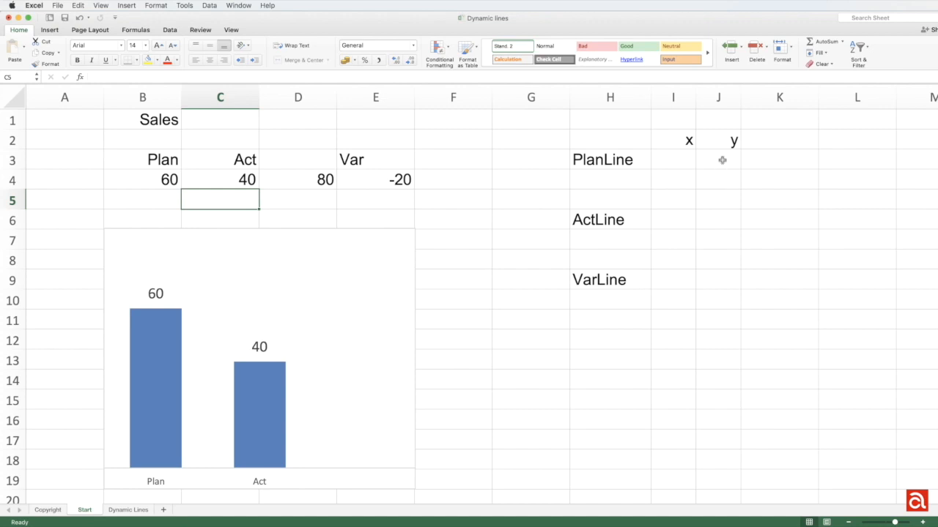
Link both PlanLine y values, J3 and J4, to the Plan value with the formula =B4.
click(722, 160)
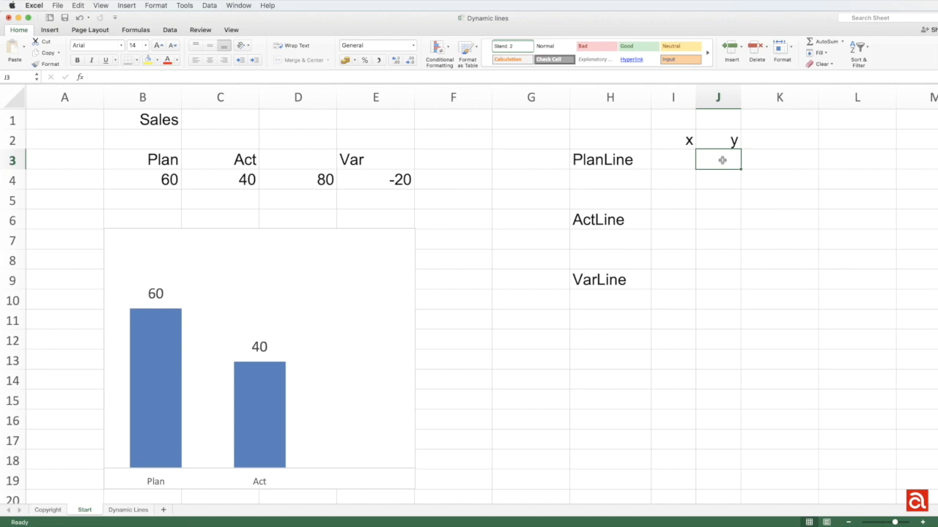
text(=)
click(160, 180)
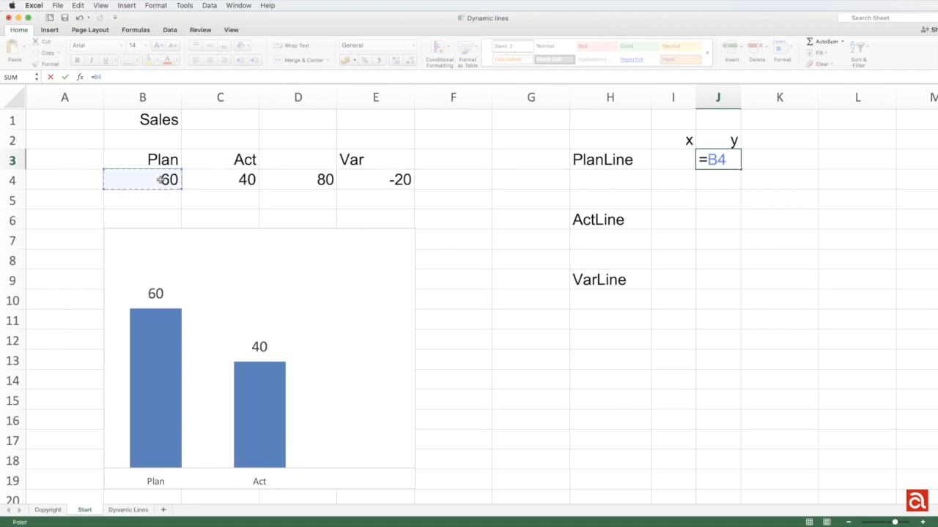
key(Return)
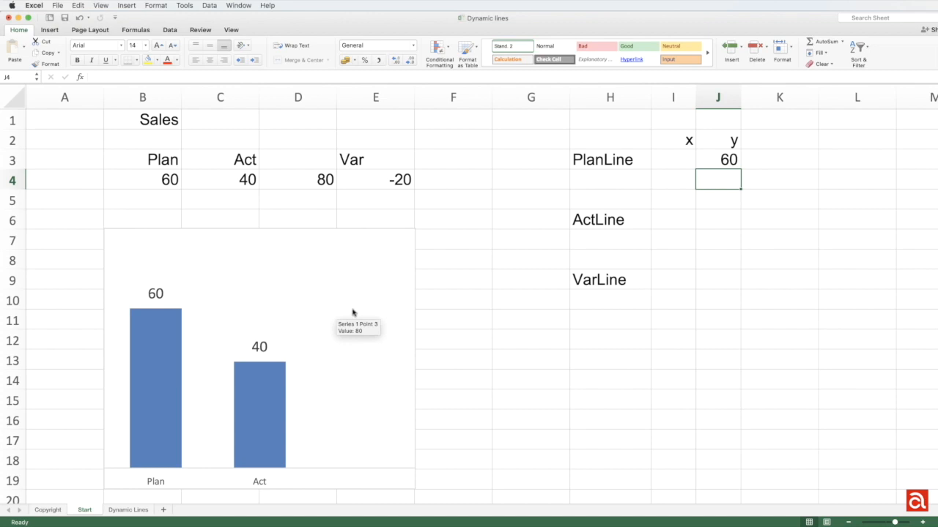
text(=)
click(156, 179)
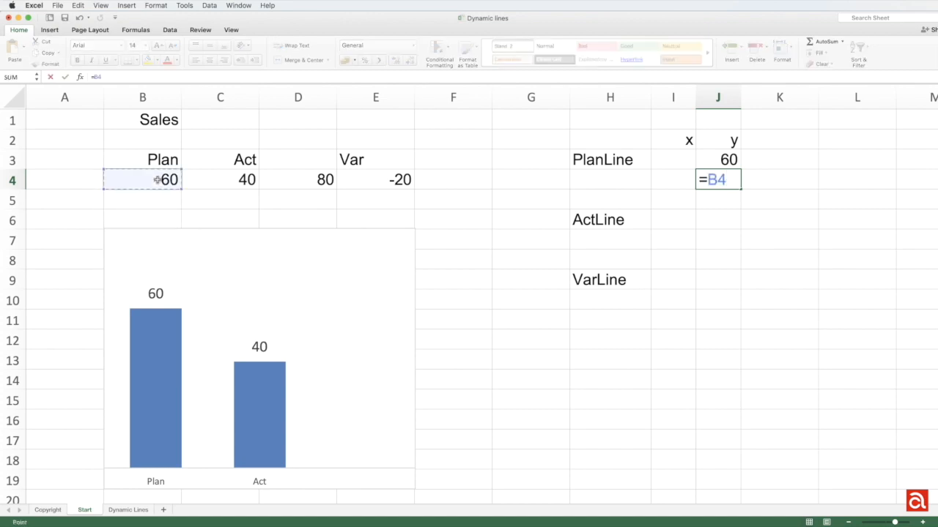
key(Return)
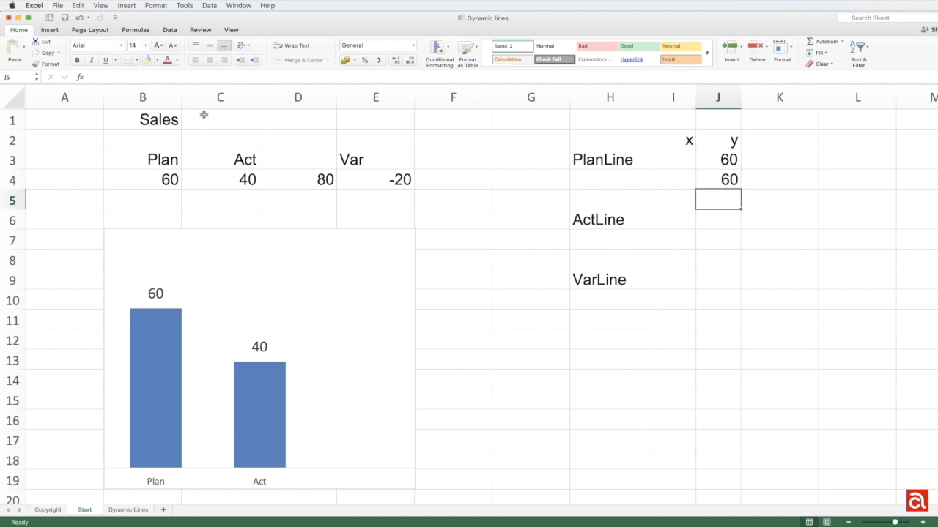
Enter the PlanLine x values 1,3 in I3 and 3 in I4.
click(664, 163)
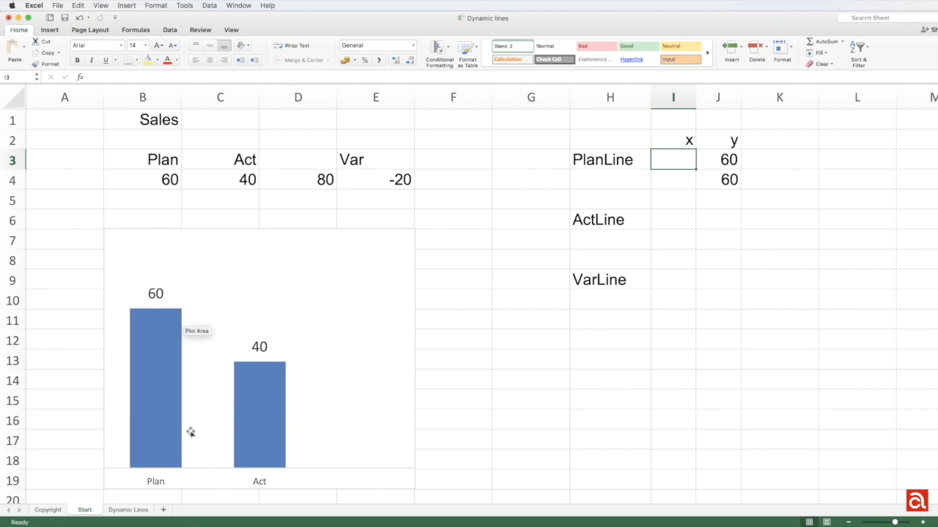
double_click(672, 161)
text(1,3)
key(Return)
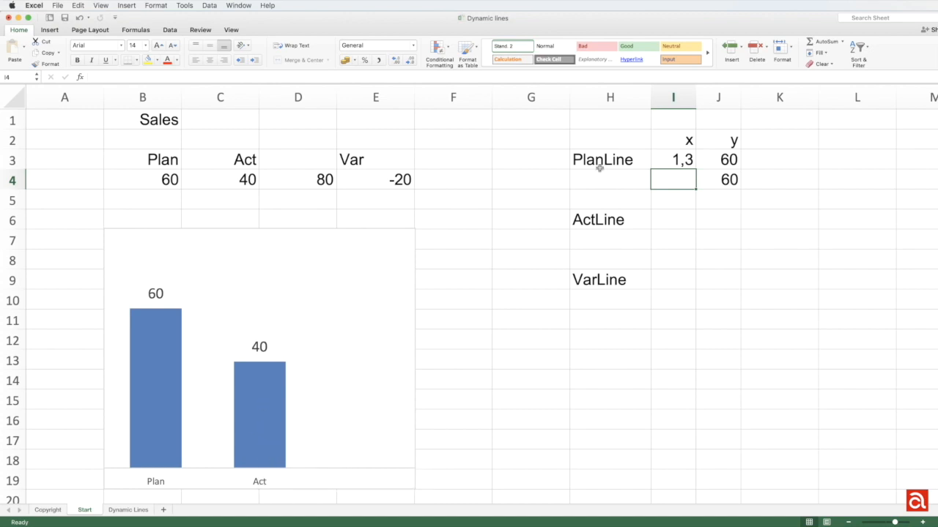
text(3)
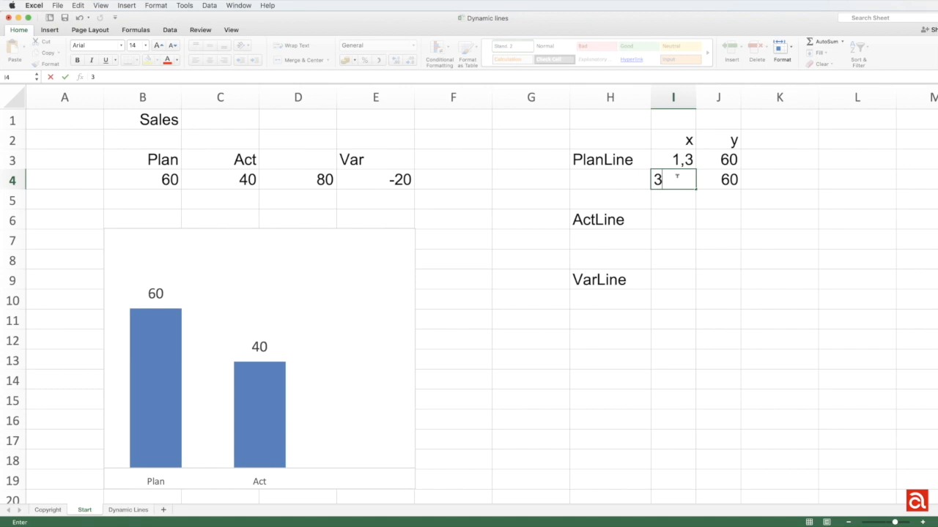
key(Return)
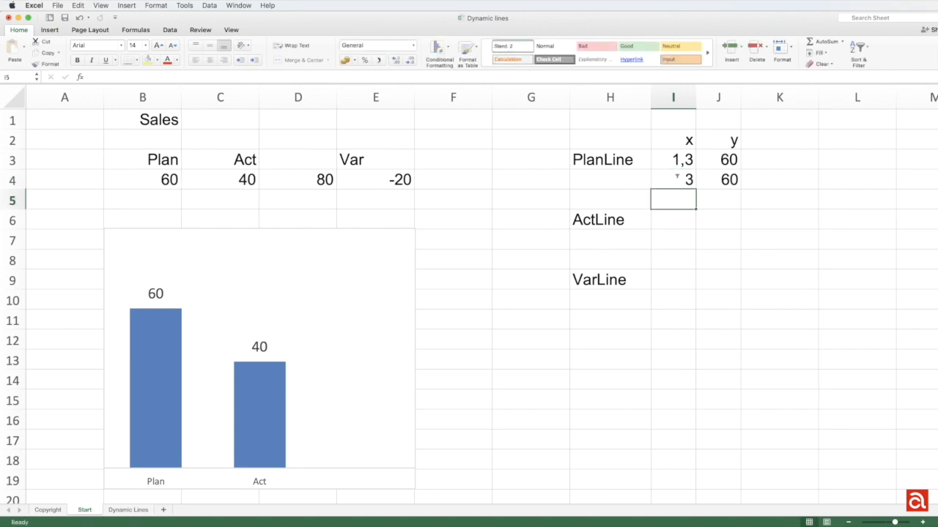
Derive the ActLine x values from the PlanLine ones, using =I3+1 in I6 and =I4 in I7.
key(Return)
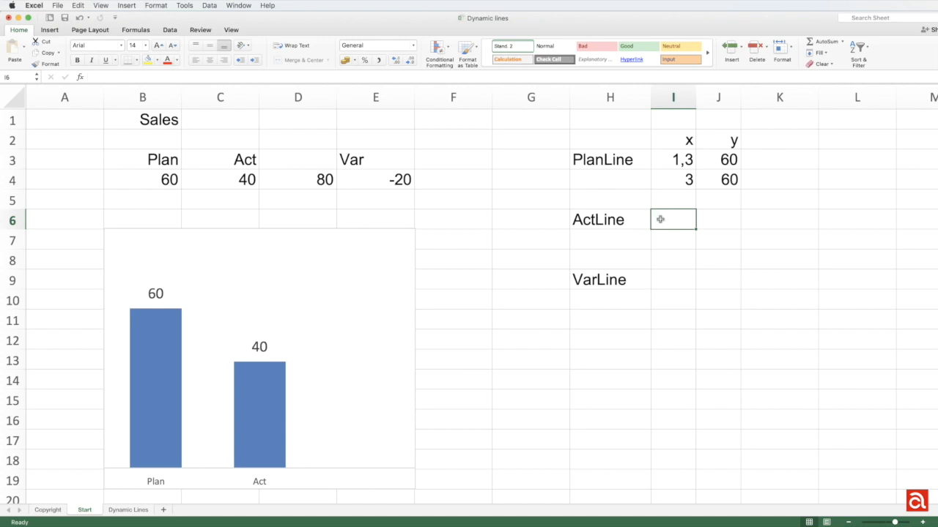
text(=)
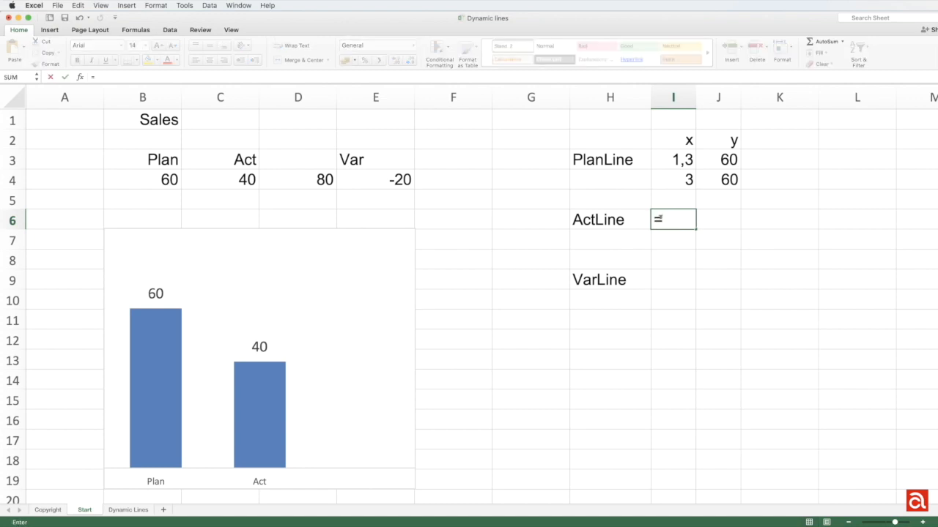
click(672, 160)
text(+1)
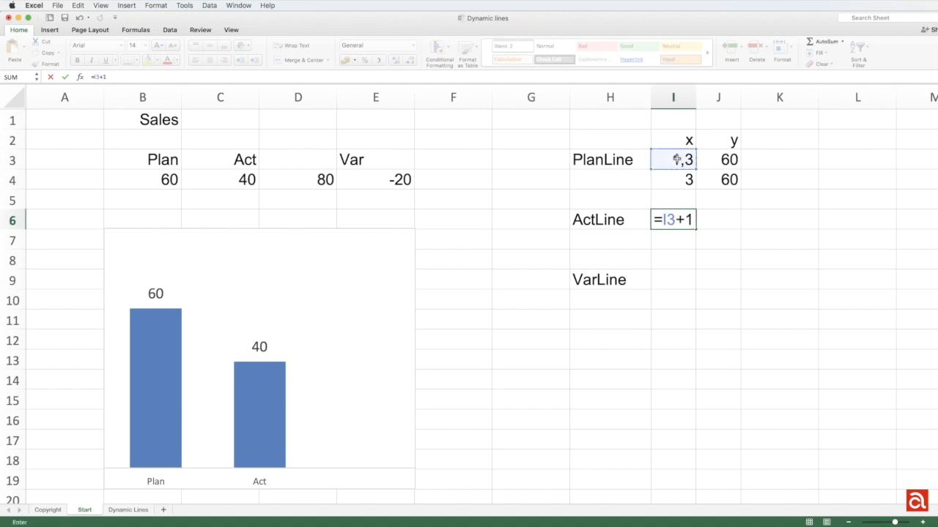
key(Return)
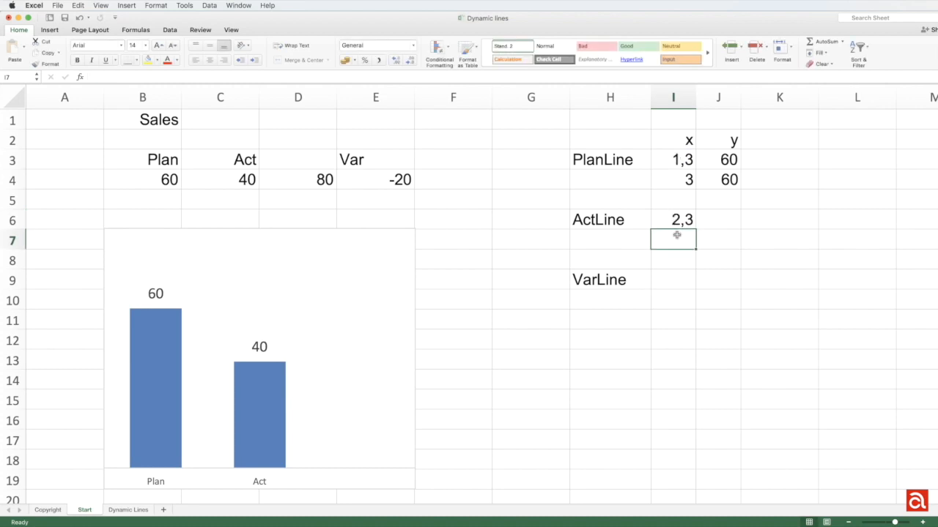
text(=)
click(681, 181)
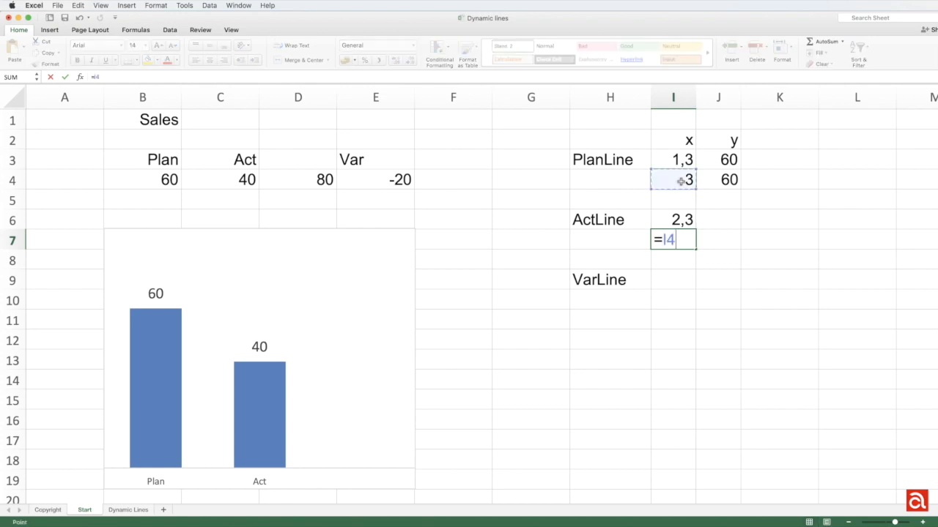
key(Return)
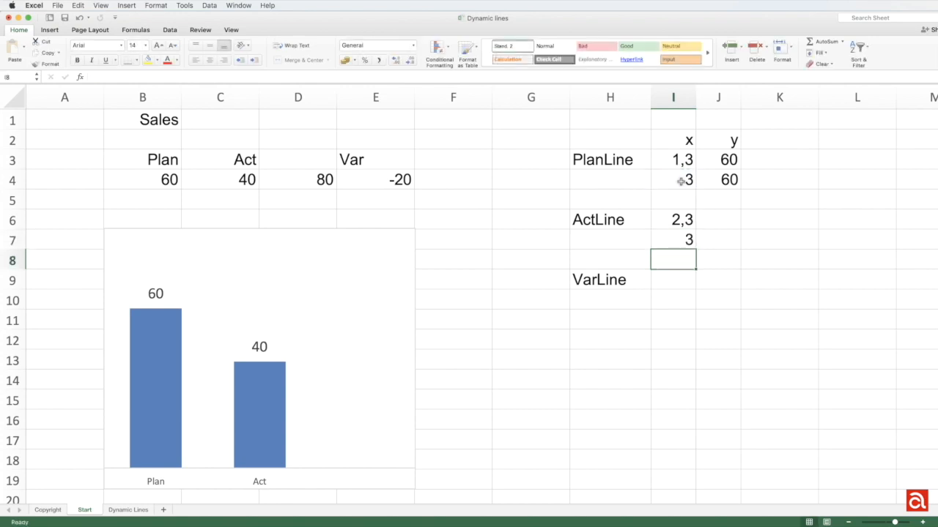
Highlight the PlanLine x input cells I3:I4 with a yellow fill.
drag(673, 162, 671, 179)
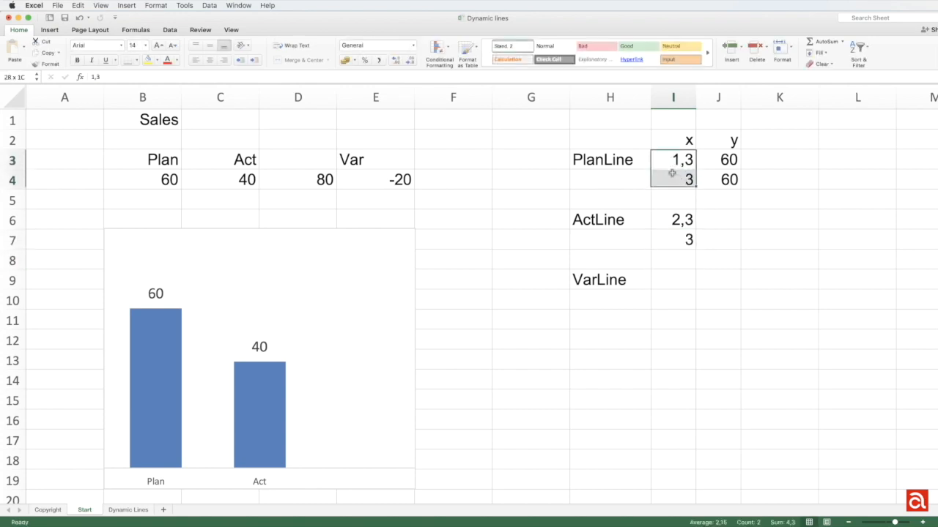
click(148, 60)
click(685, 260)
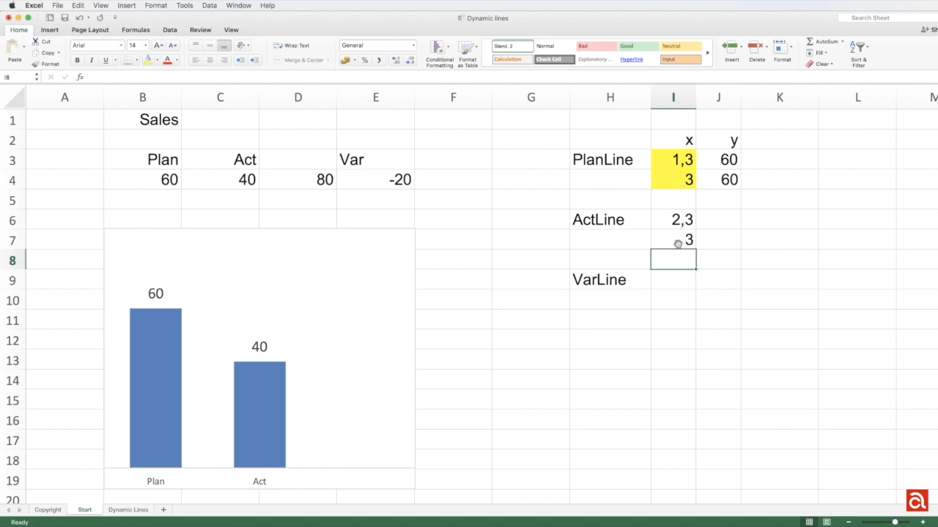
Link both ActLine y values, J6 and J7, to the Act value with the formula =C4.
click(724, 219)
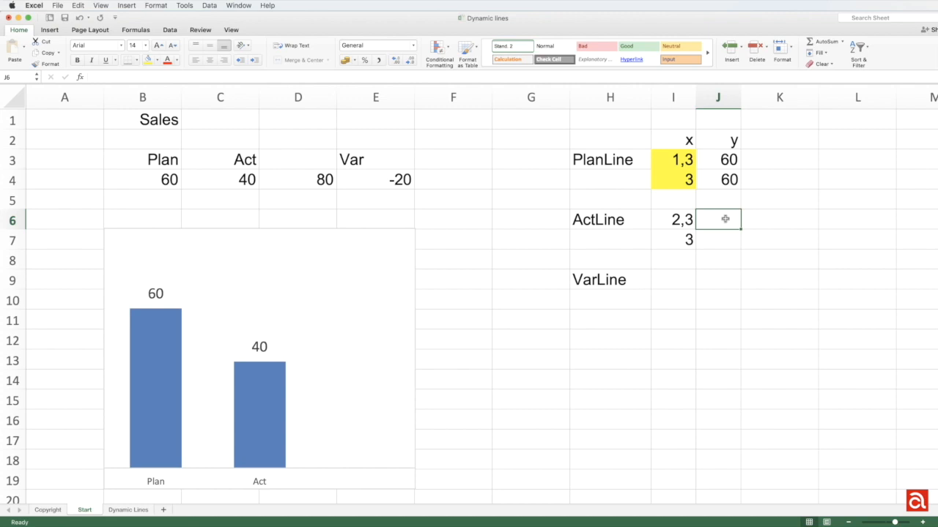
text(=)
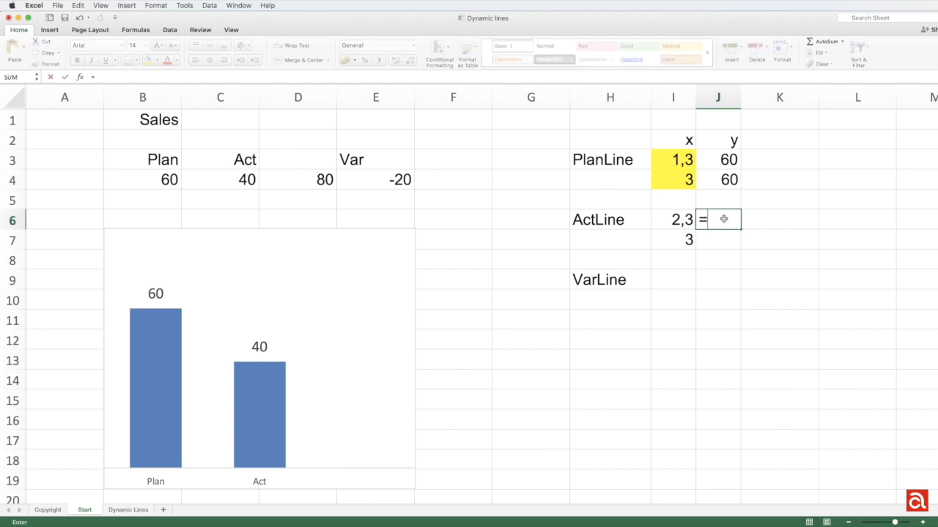
click(246, 180)
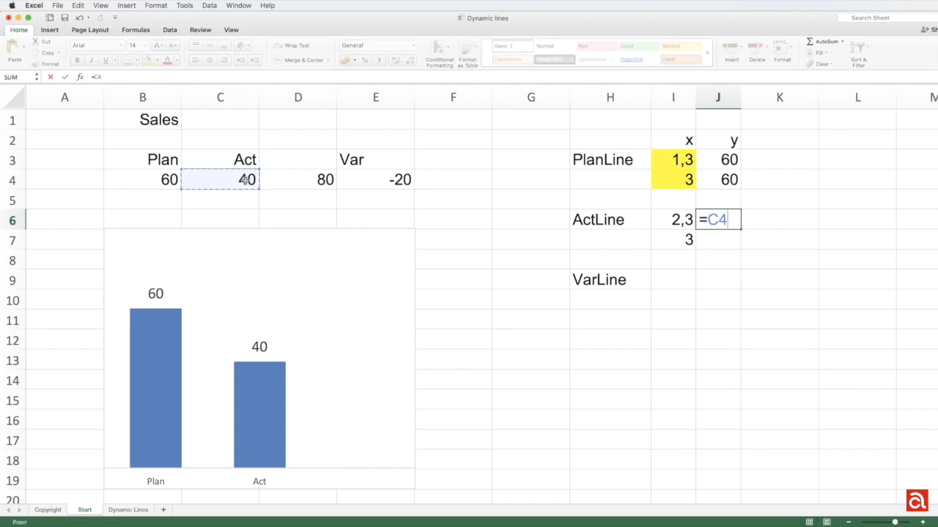
key(Return)
text(=)
click(246, 179)
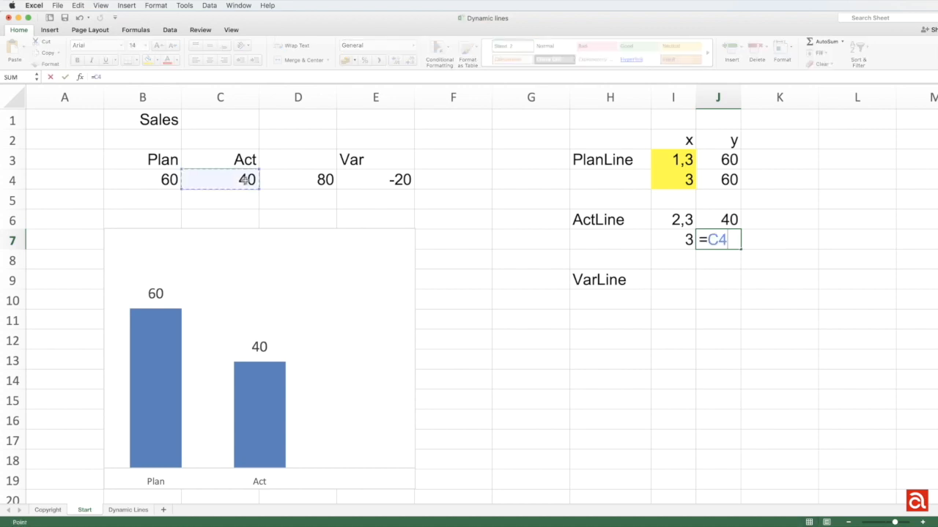
key(Return)
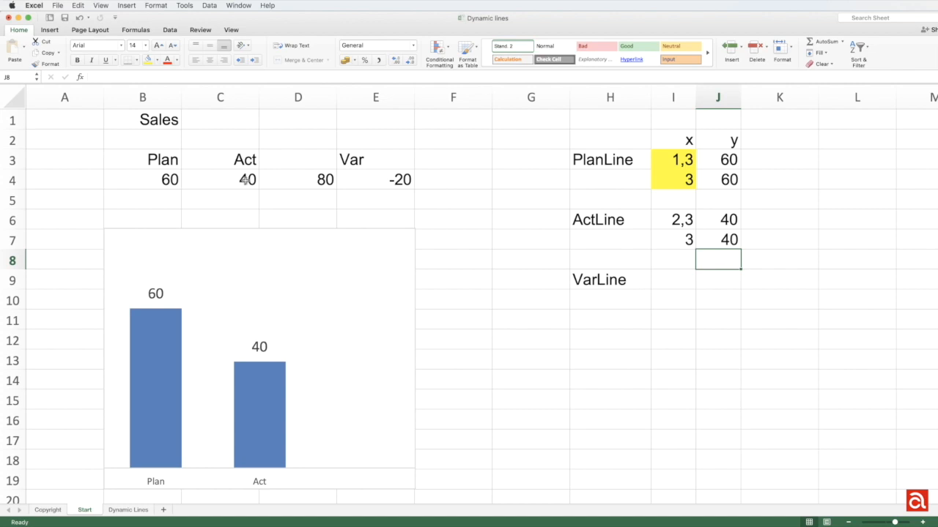
Name the chart's column series from the Sales title in cell B1.
right_click(265, 402)
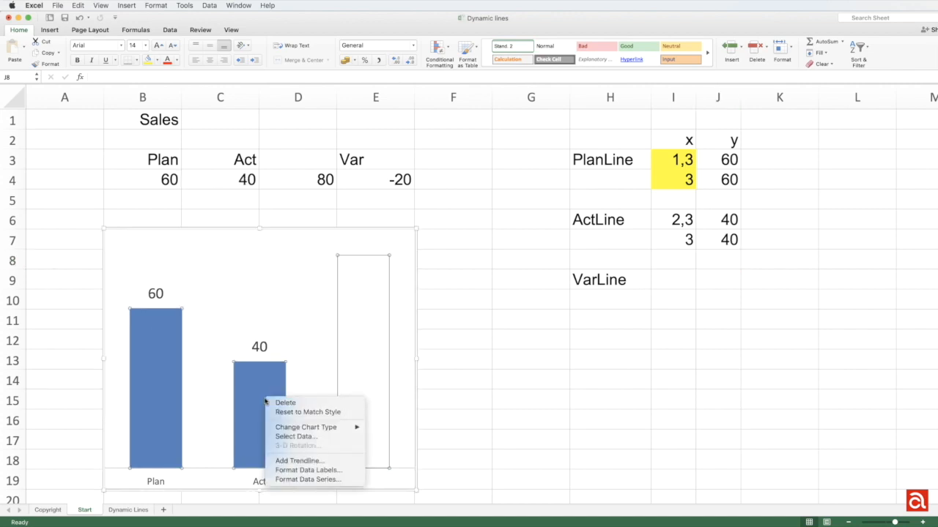
click(278, 438)
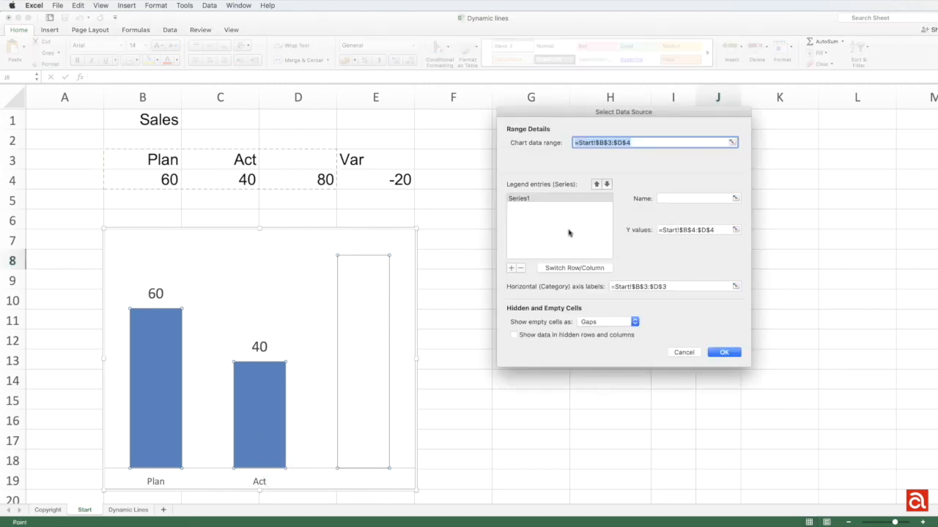
click(735, 198)
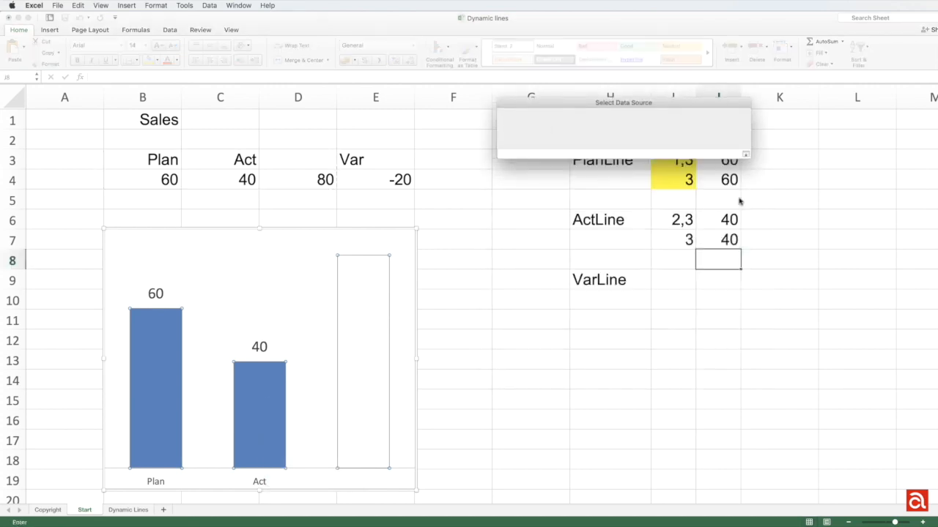
click(160, 119)
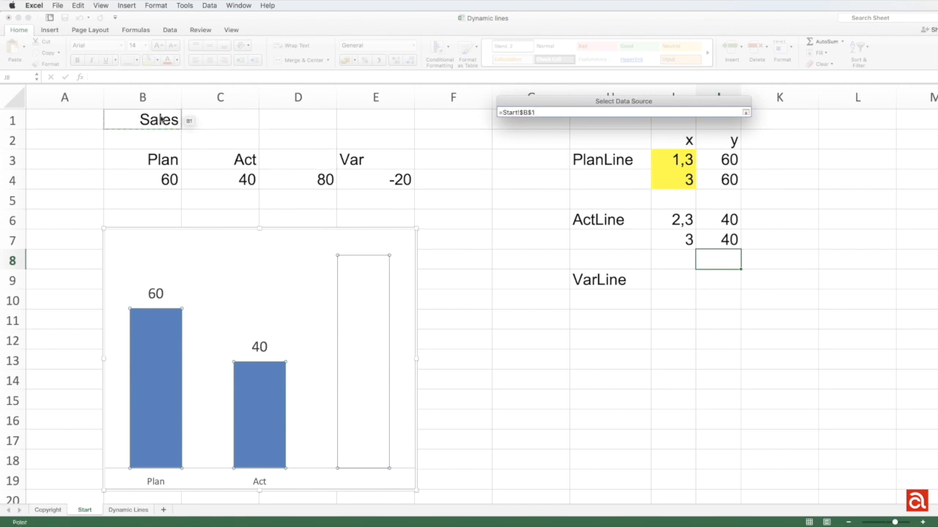
key(Return)
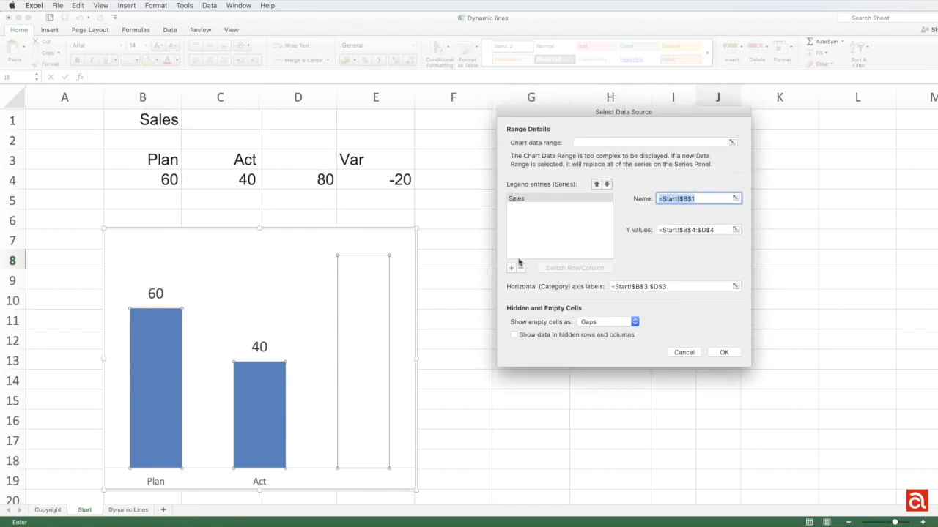
Add a second chart series named from the PlanLine label in H3, with J3:J4 as its y values.
click(511, 268)
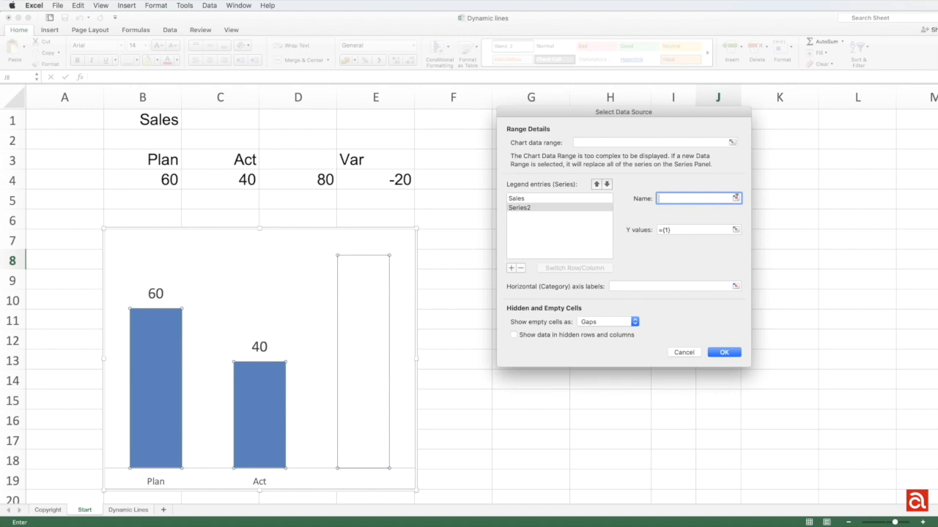
click(735, 198)
click(603, 160)
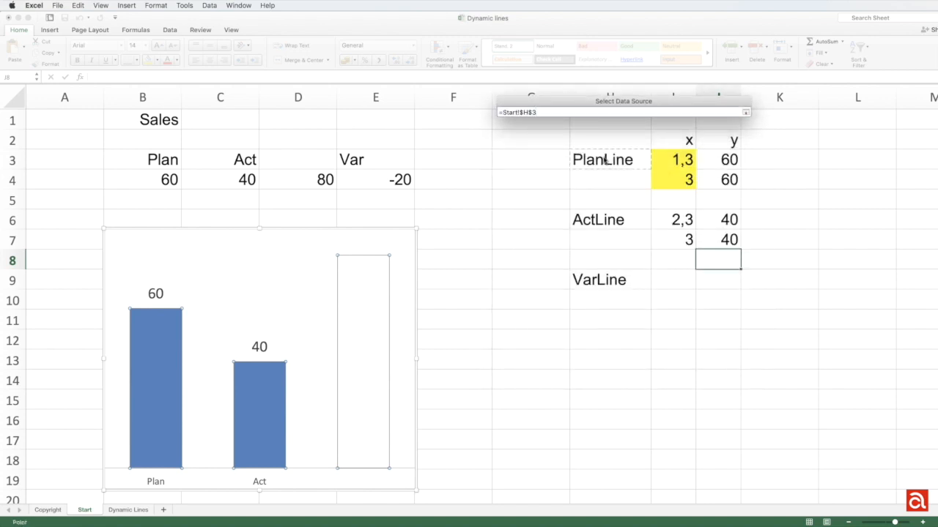
key(Return)
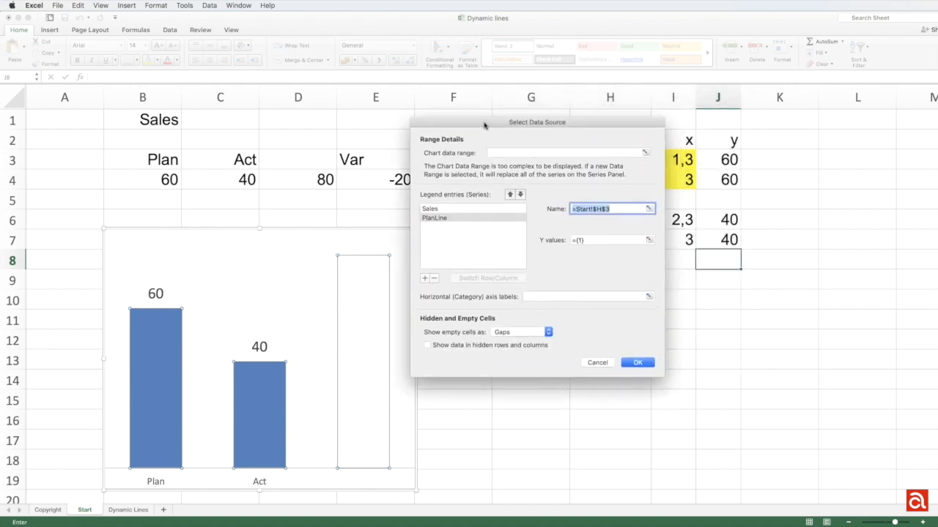
drag(484, 125, 445, 123)
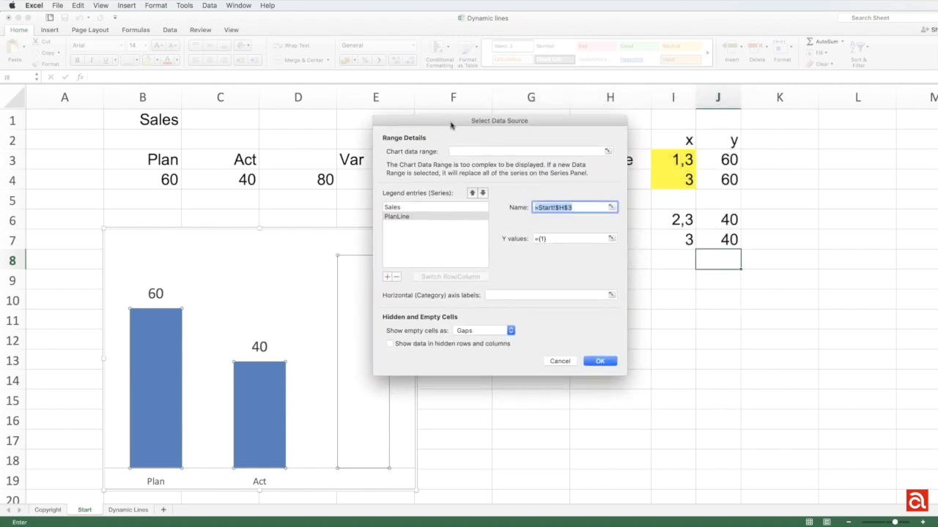
click(612, 240)
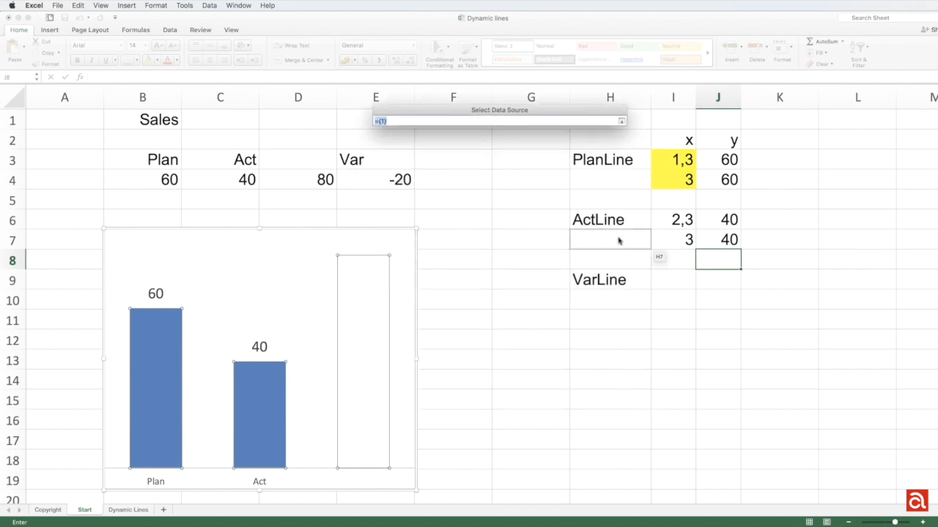
drag(724, 159, 722, 188)
key(Return)
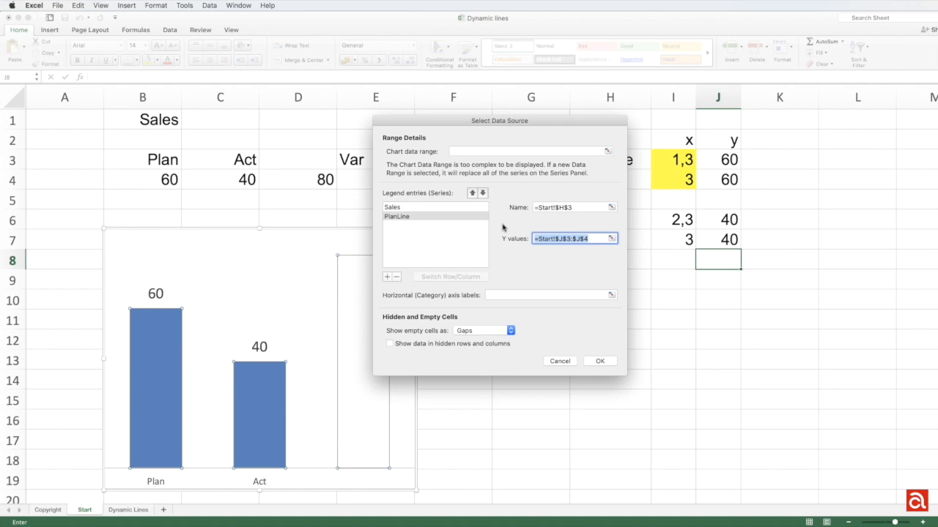
click(599, 362)
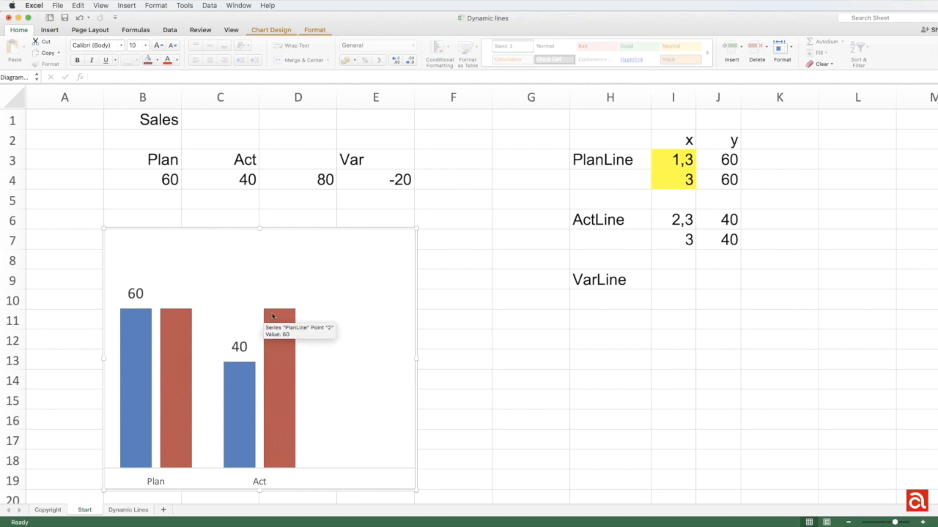
Change only the PlanLine series to an X Y (Scatter) chart type with a straight line.
click(274, 378)
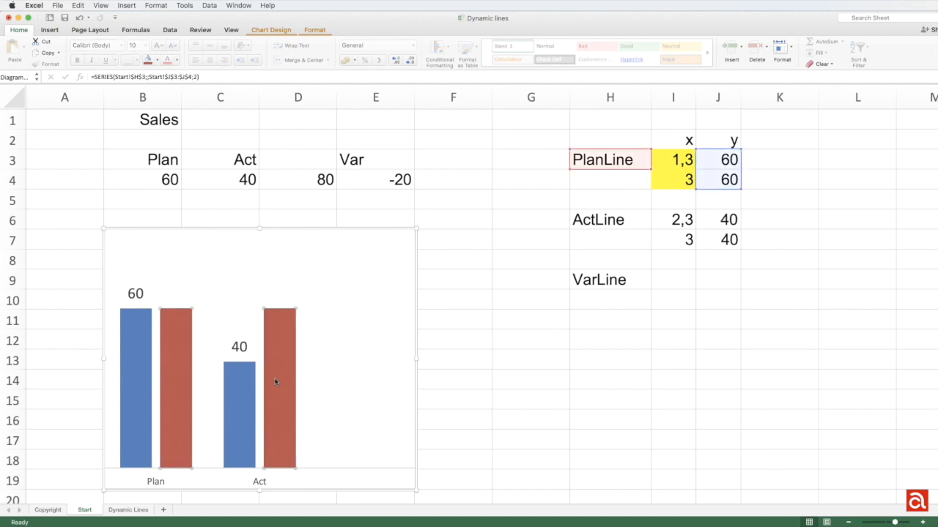
right_click(275, 381)
mouse_move(305, 408)
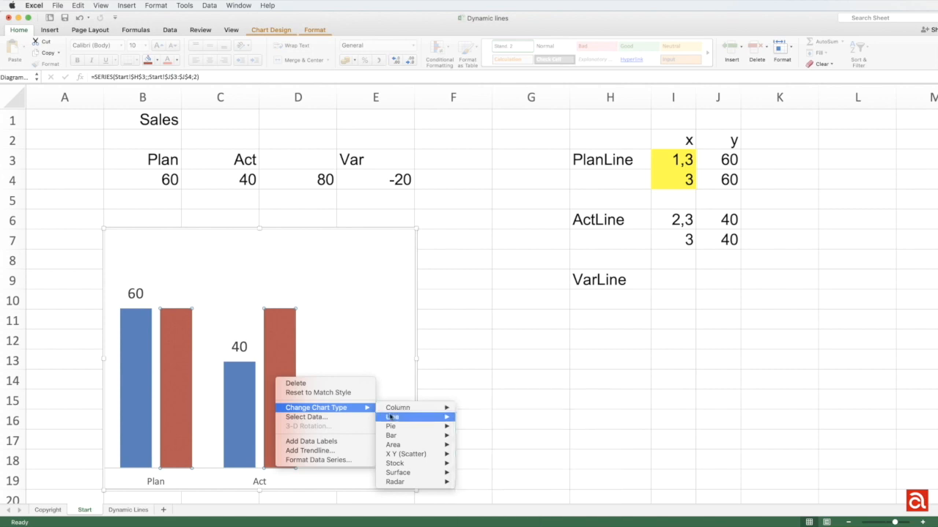
mouse_move(391, 422)
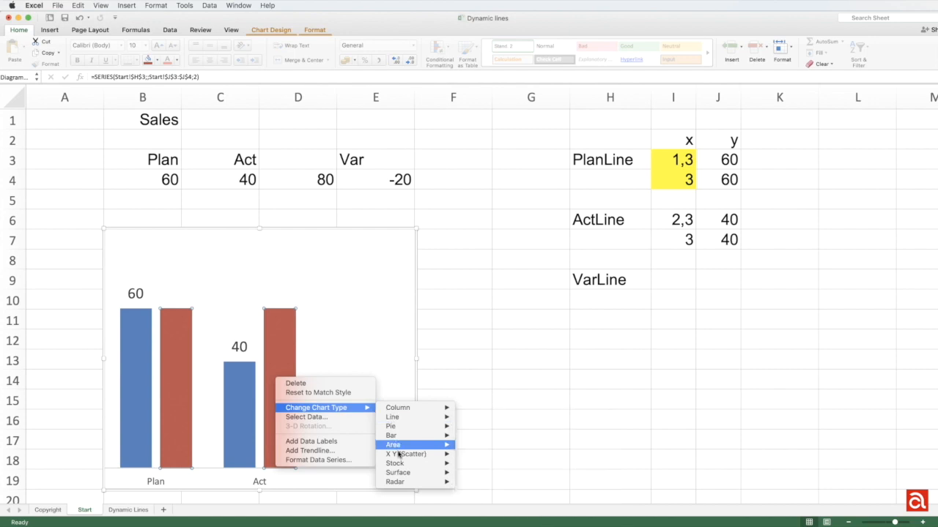
mouse_move(400, 456)
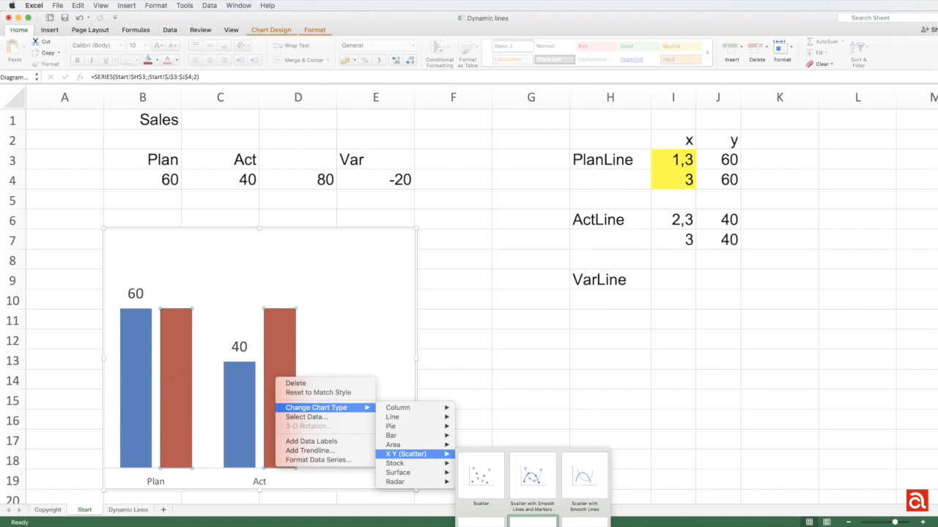
click(481, 479)
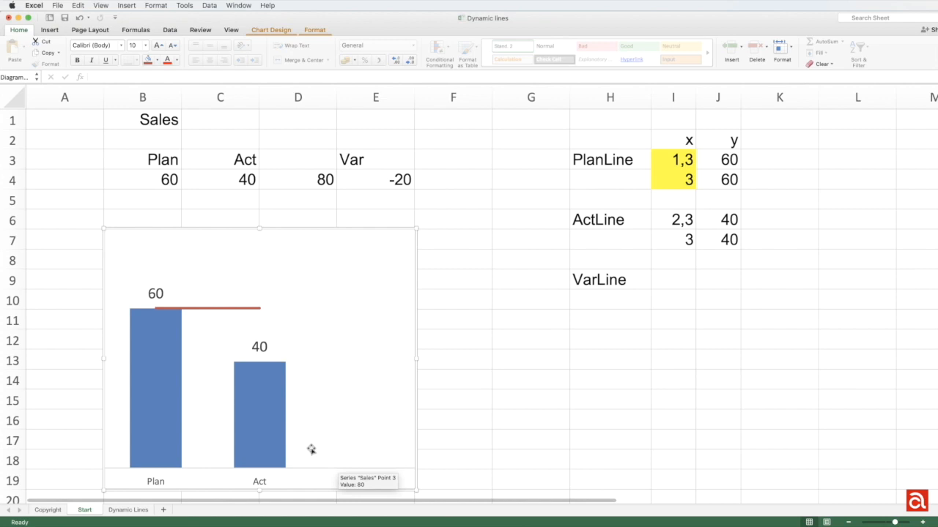
Assign I3:I4 as the x values of the PlanLine series in the chart's data source.
click(220, 312)
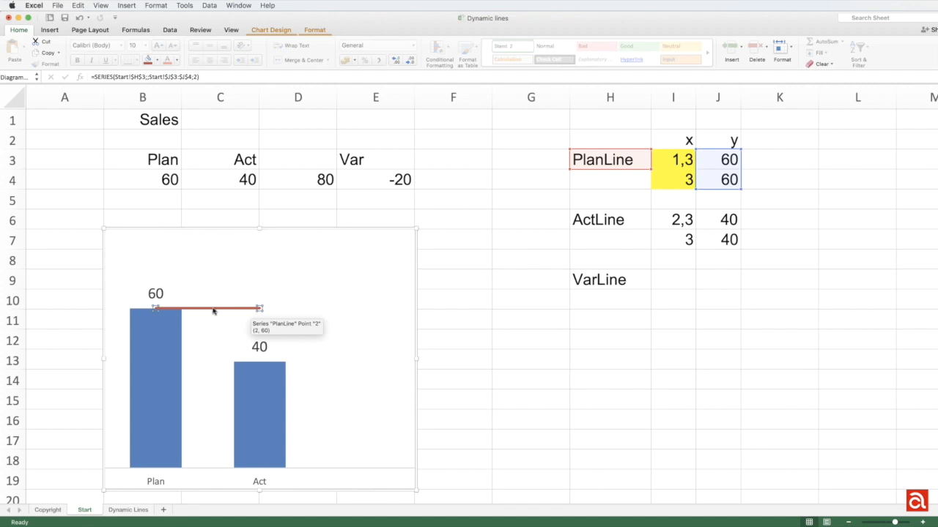
scroll(213, 312, right, 3)
scroll(199, 308, left, 4)
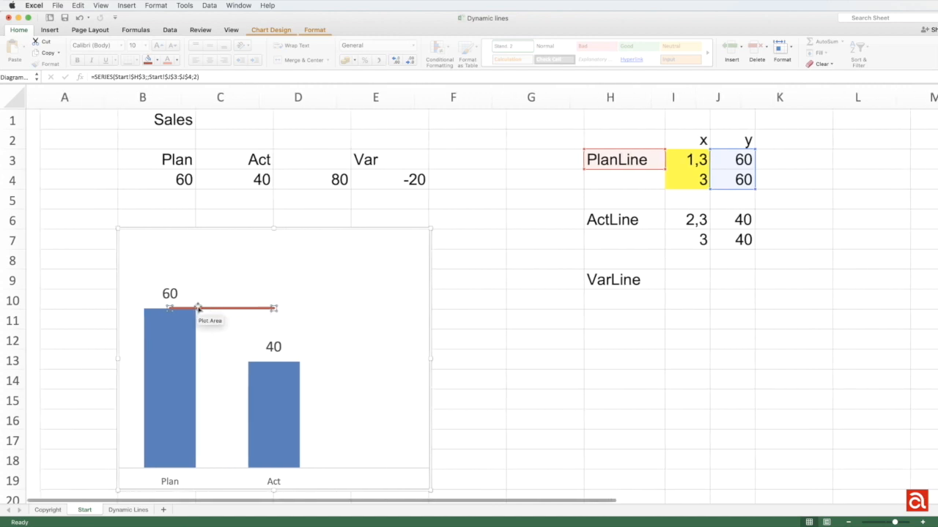
right_click(202, 312)
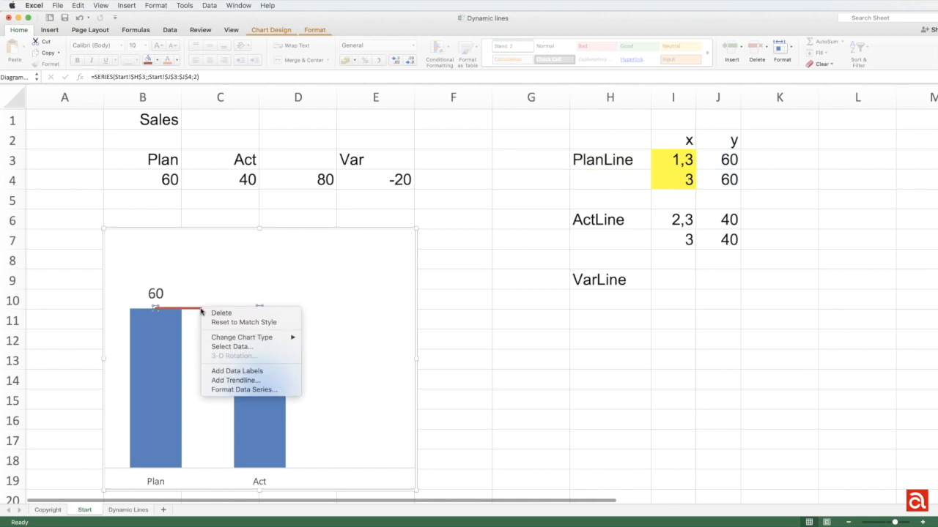
click(218, 349)
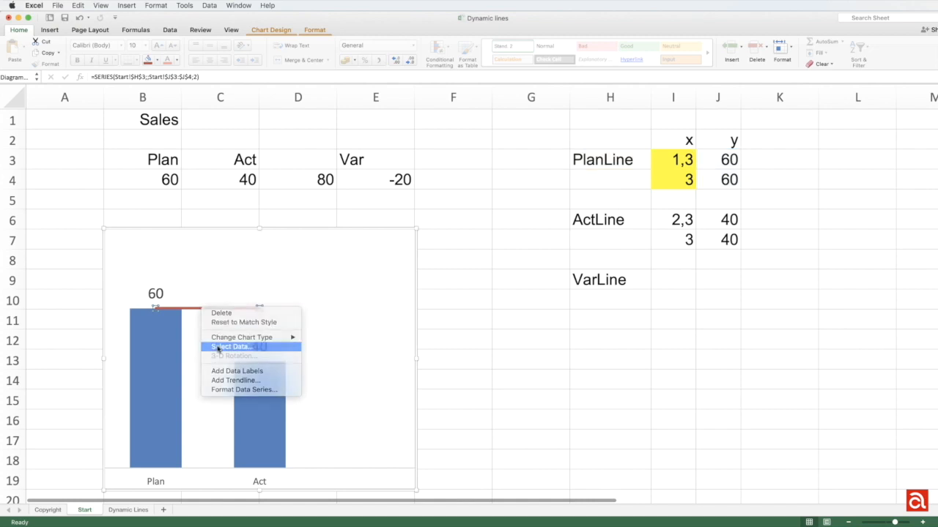
click(528, 209)
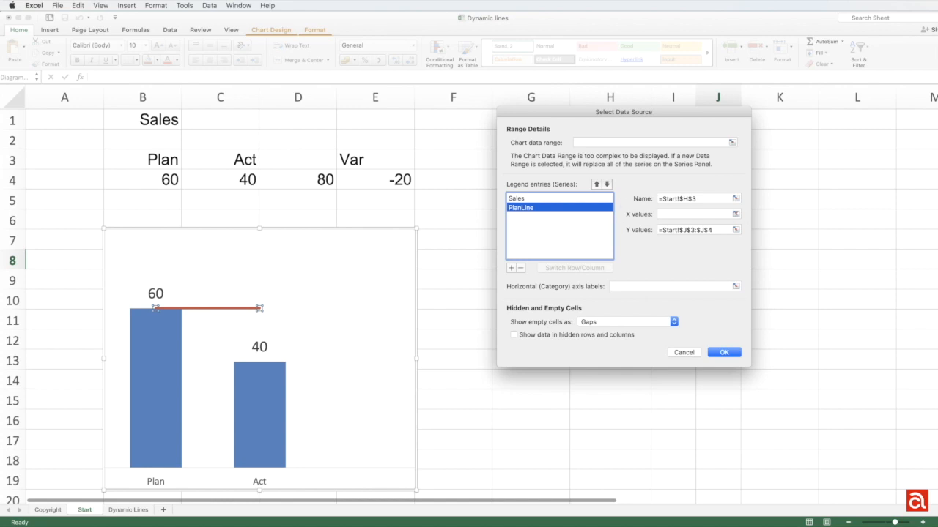
click(735, 213)
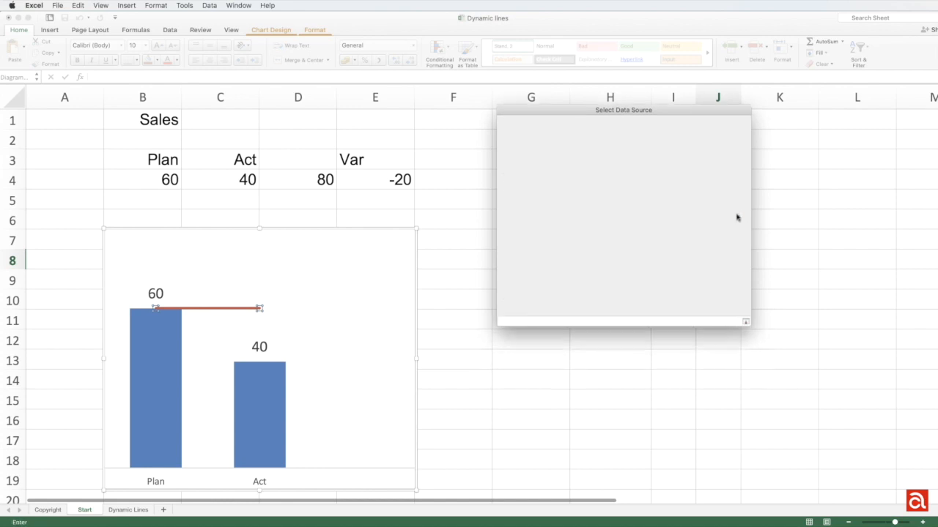
drag(681, 162, 672, 180)
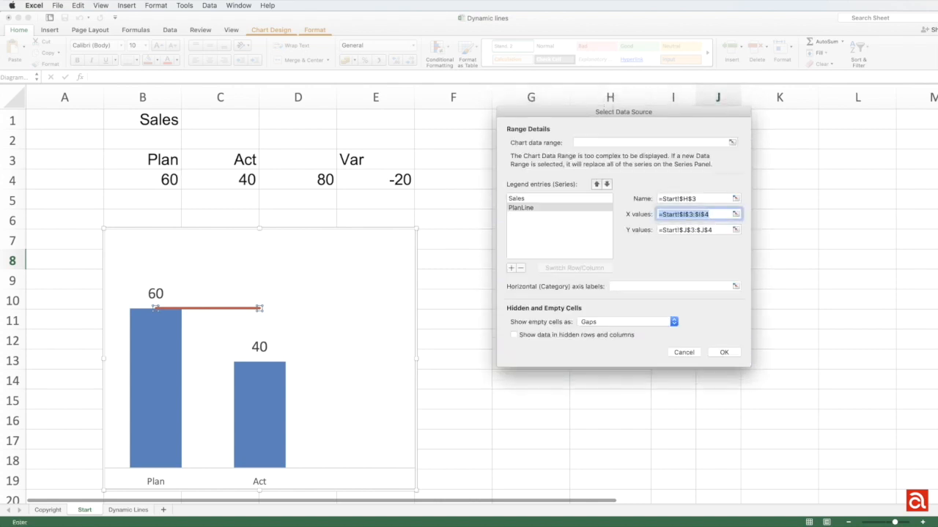
click(722, 353)
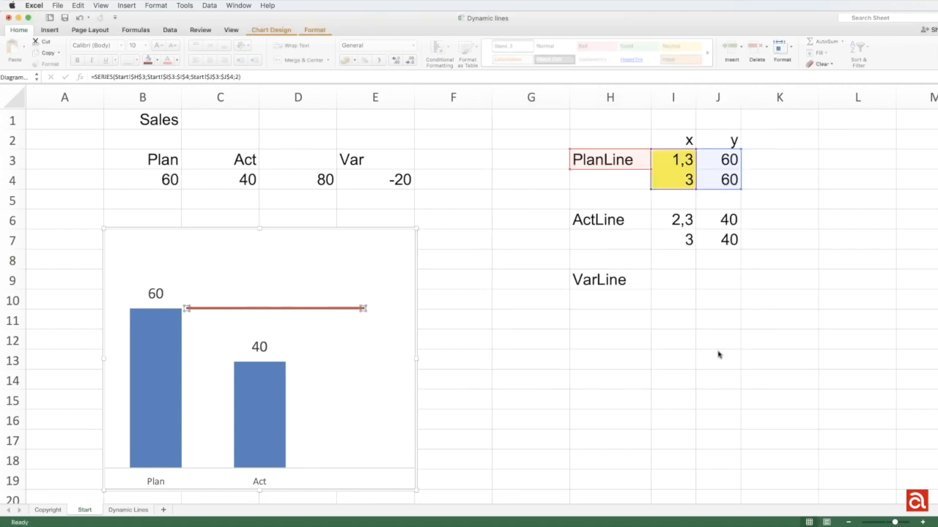
Set the PlanLine's starting x value in I3 to 1,25.
click(659, 160)
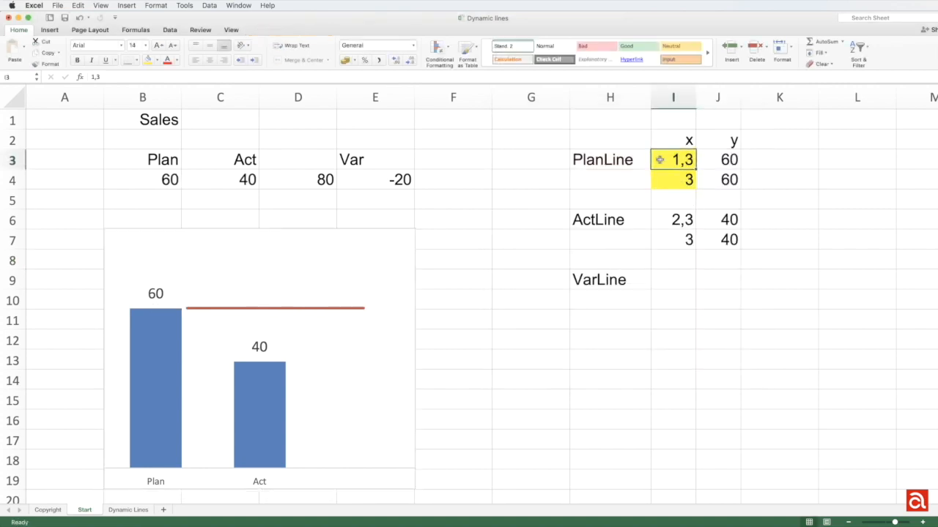
text(1,25)
key(Return)
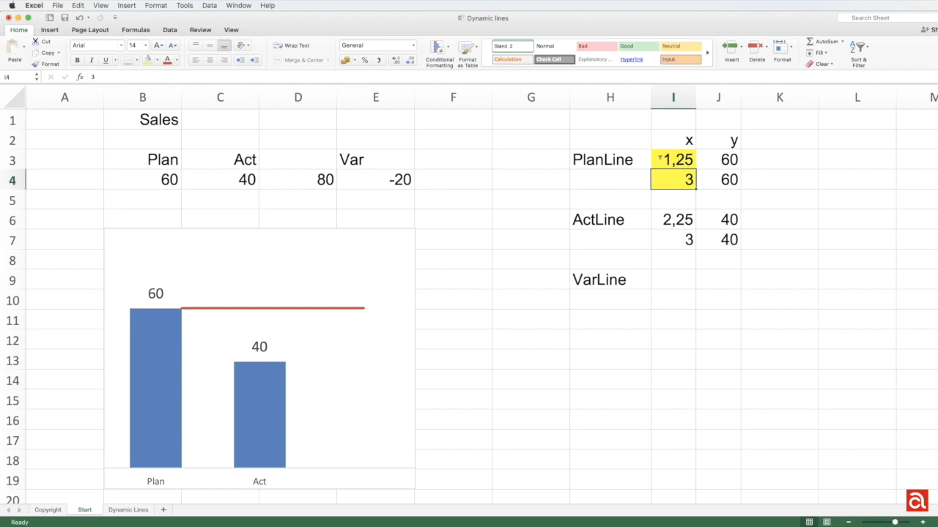
click(763, 160)
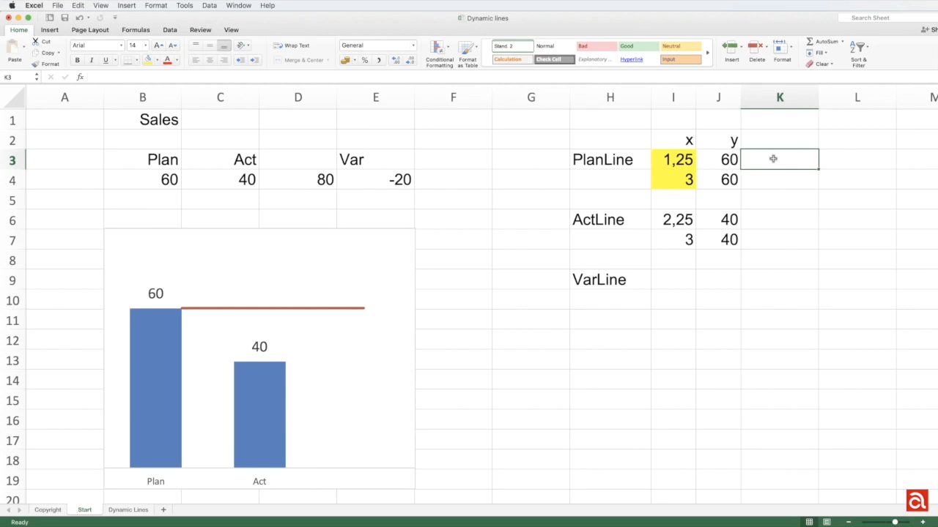
Try fixed starting y values of 59 and 59,5 for the PlanLine in J3.
click(728, 162)
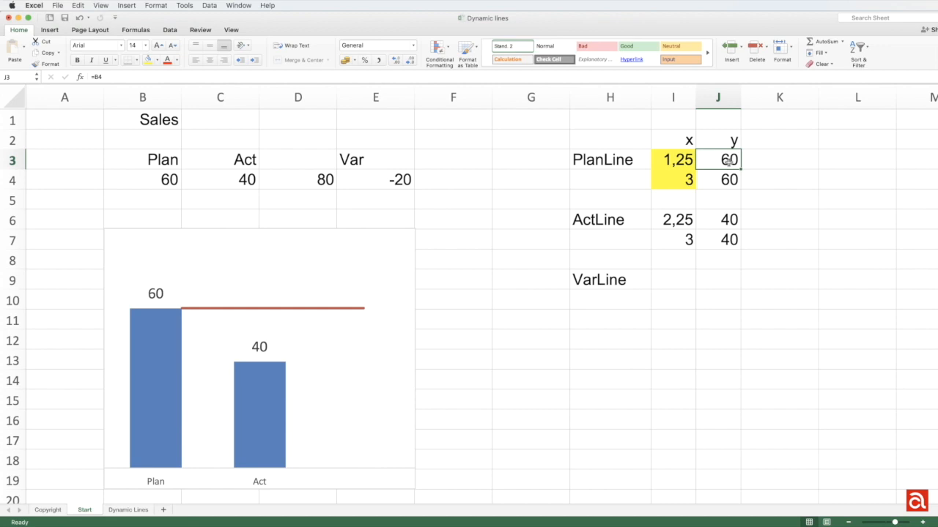
text(59)
key(Return)
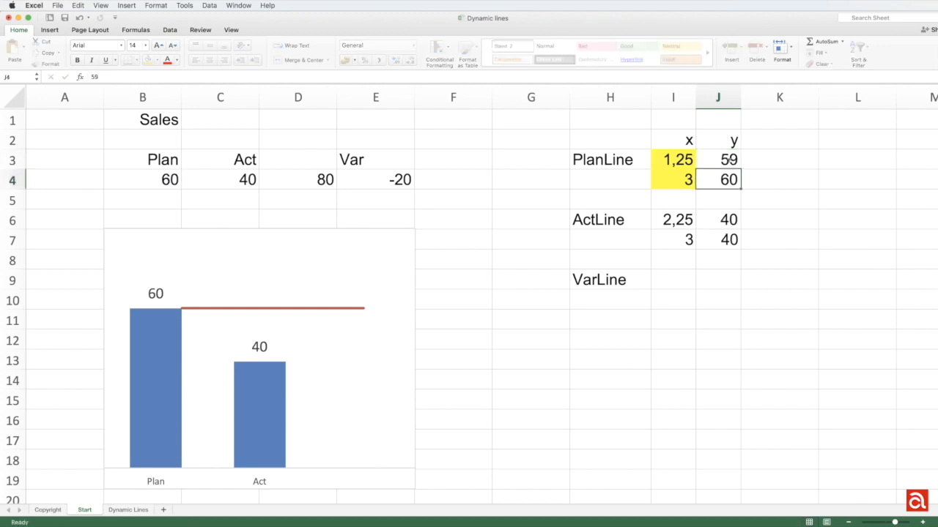
click(728, 159)
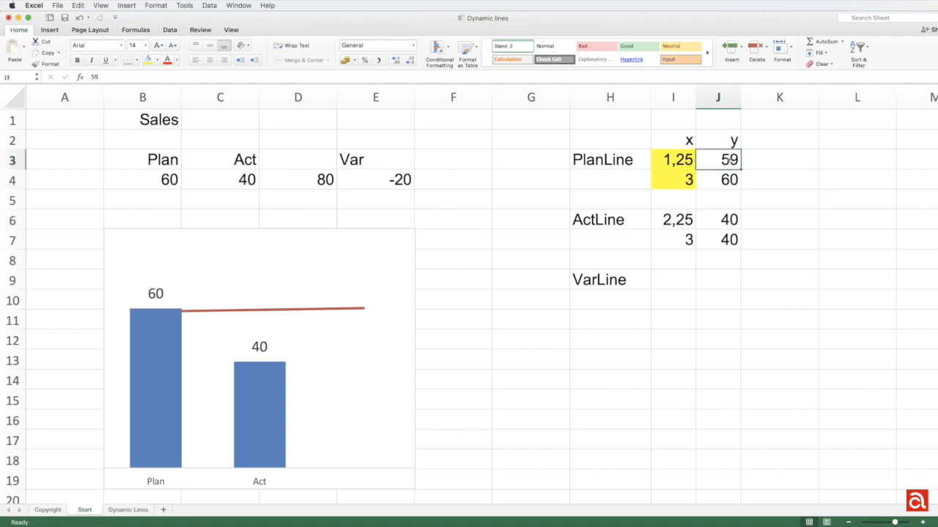
text(5,)
key(BackSpace)
text(9,5)
key(Return)
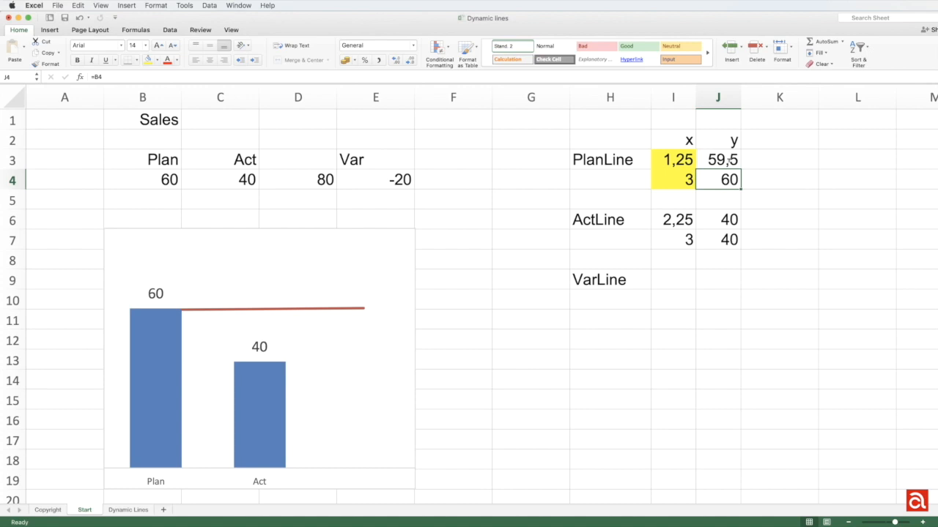
Link the PlanLine's starting y value in J3 to the Plan sales value times a factor with the formula =B4*K3.
click(723, 159)
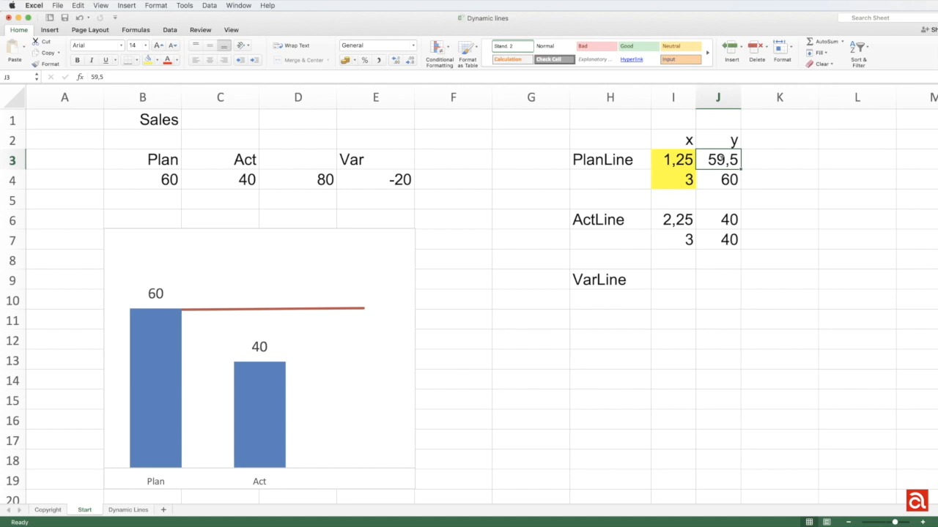
text(=)
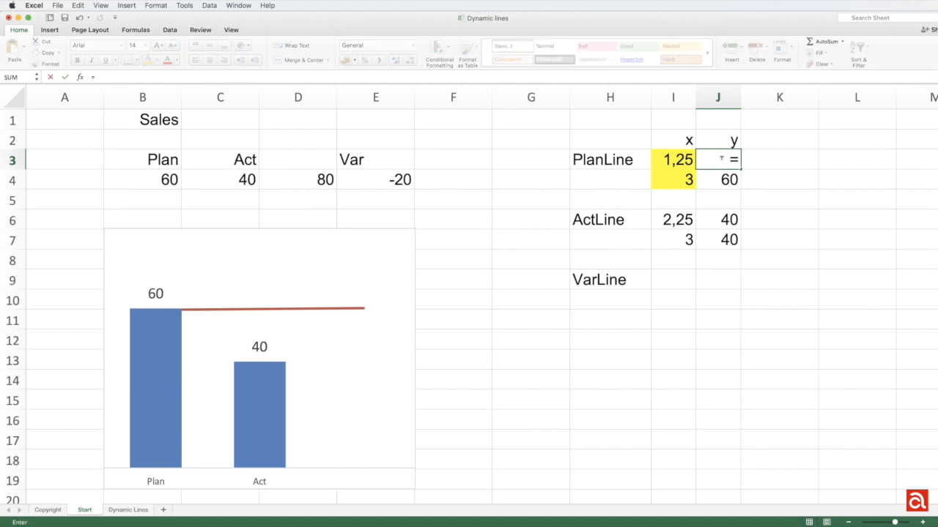
click(163, 179)
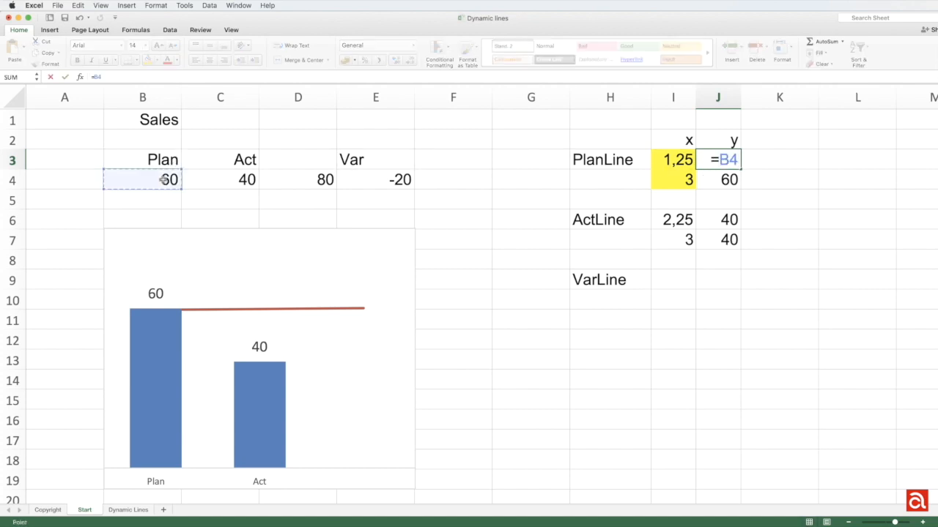
text(*)
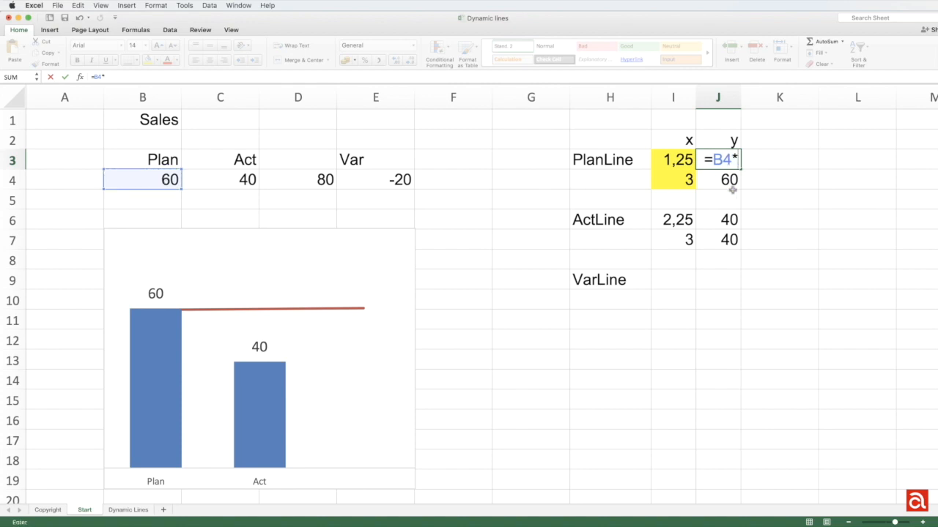
click(762, 158)
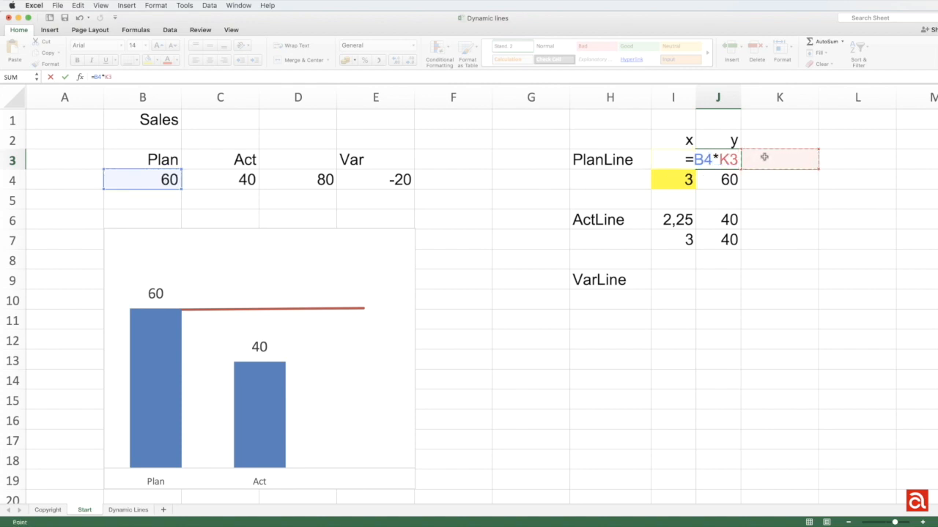
key(Return)
Try factors of 0,95 and 0,99 in K3 for the PlanLine's starting y value.
click(764, 157)
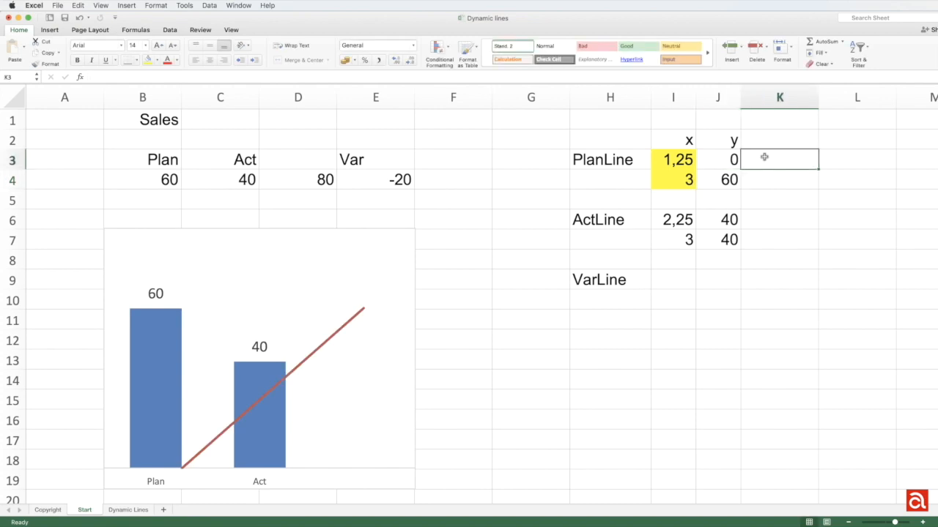
text(0,)
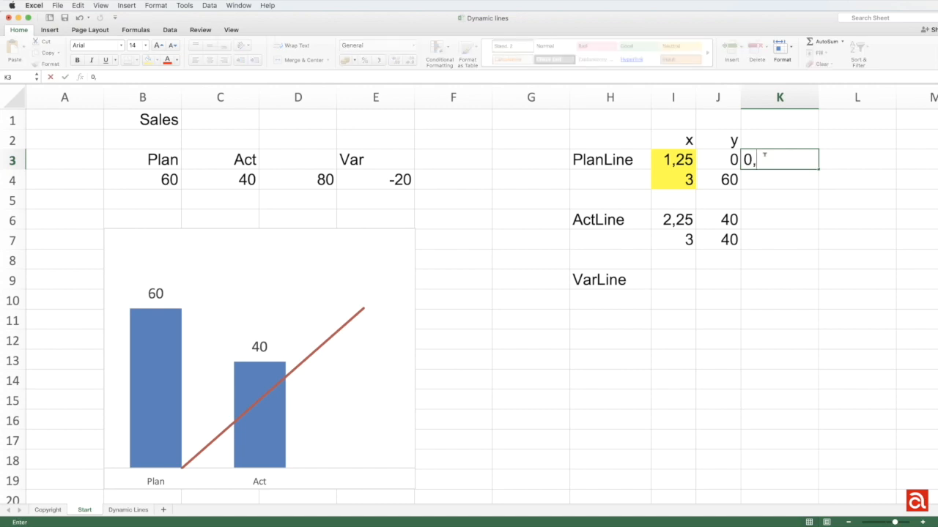
text(95)
key(Return)
key(Up)
text(0,99)
key(Return)
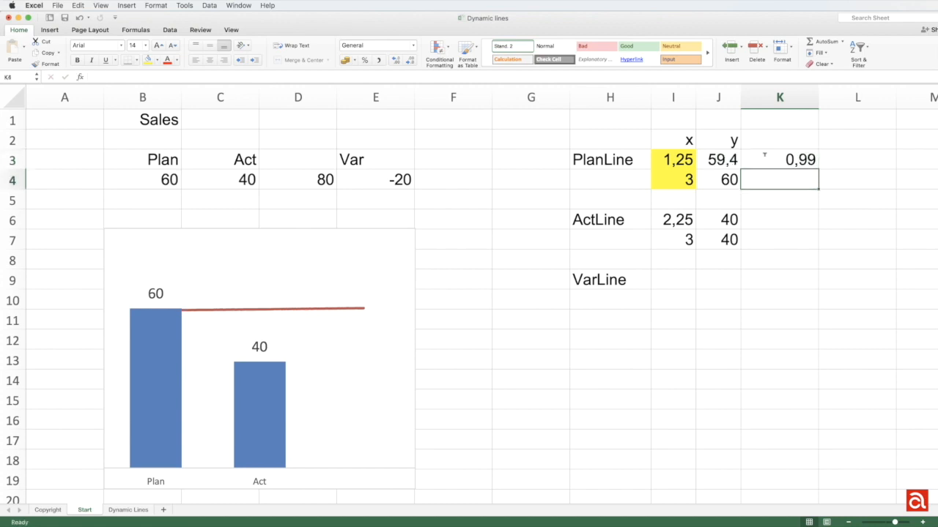
Set the PlanLine factor in K3 to 0,995.
key(Up)
text(0,995)
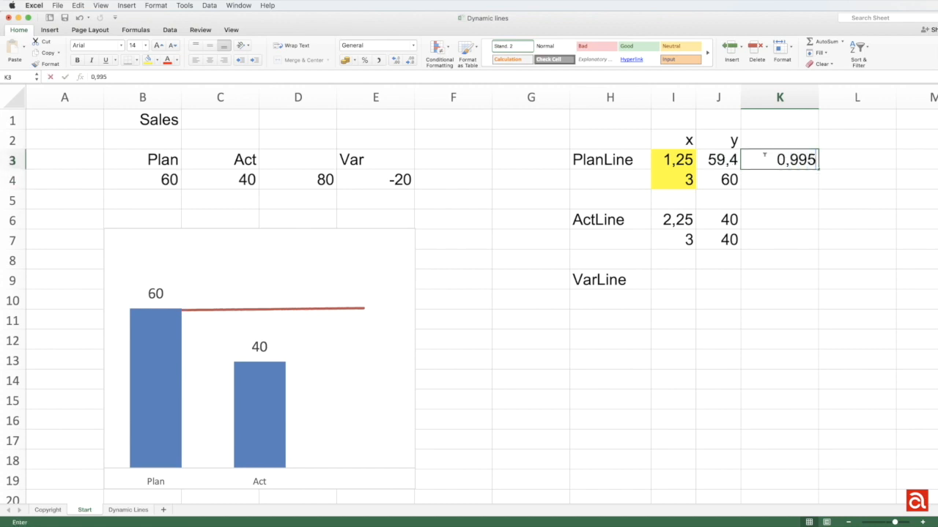
key(Return)
key(Up)
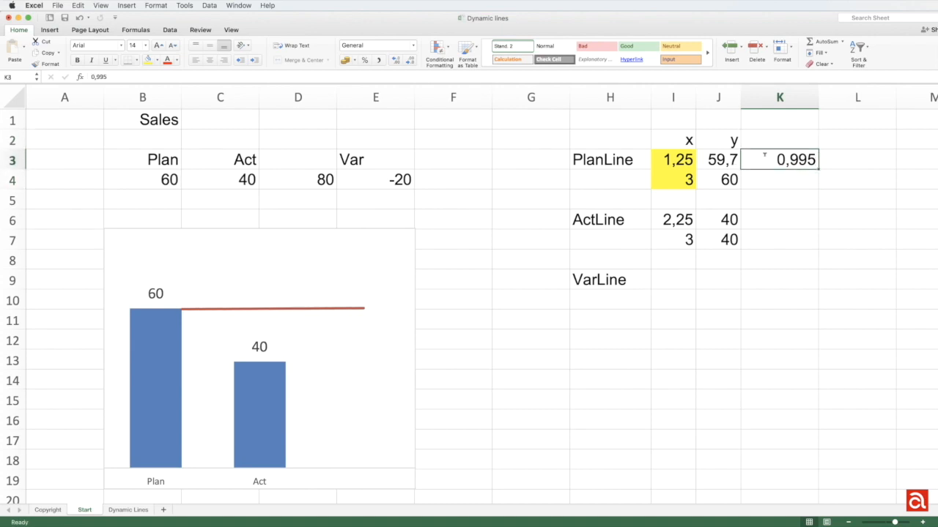
Label the factor column Delta in K2 and right-align the heading.
click(784, 140)
text(Delta)
key(Return)
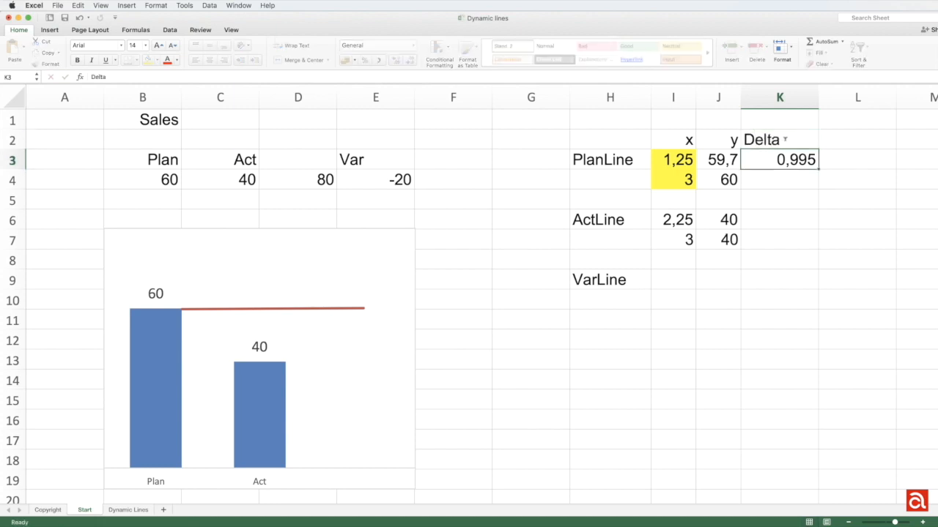
right_click(785, 139)
click(224, 62)
click(224, 63)
Make the PlanLine's end y value in J4 follow its starting y value with the formula =J3.
click(776, 158)
click(730, 176)
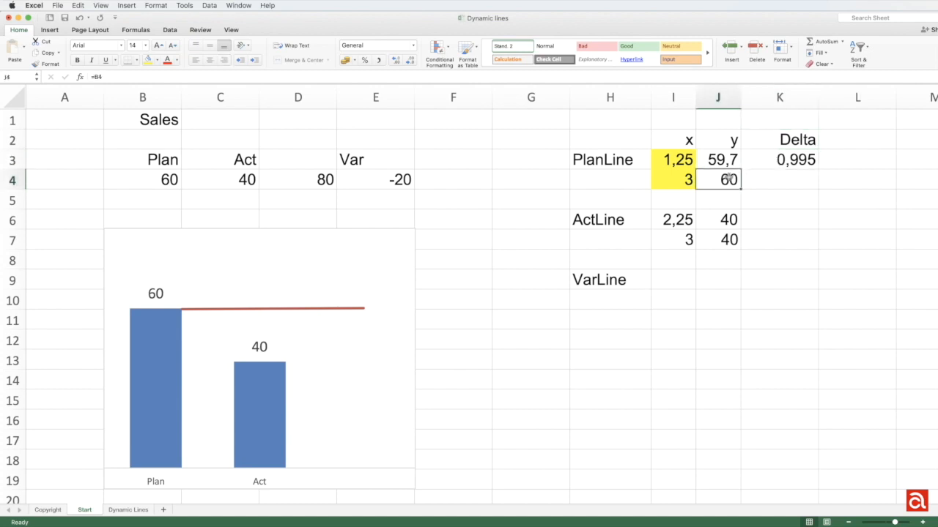
text(=)
click(727, 161)
key(Return)
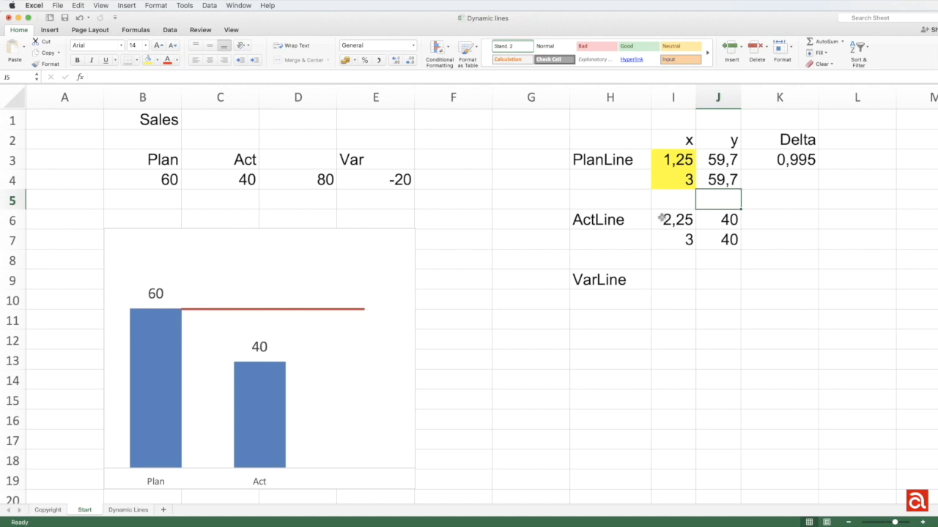
Add a new series to the chart's data source and take its name from the ActLine label in H6.
right_click(262, 415)
click(290, 449)
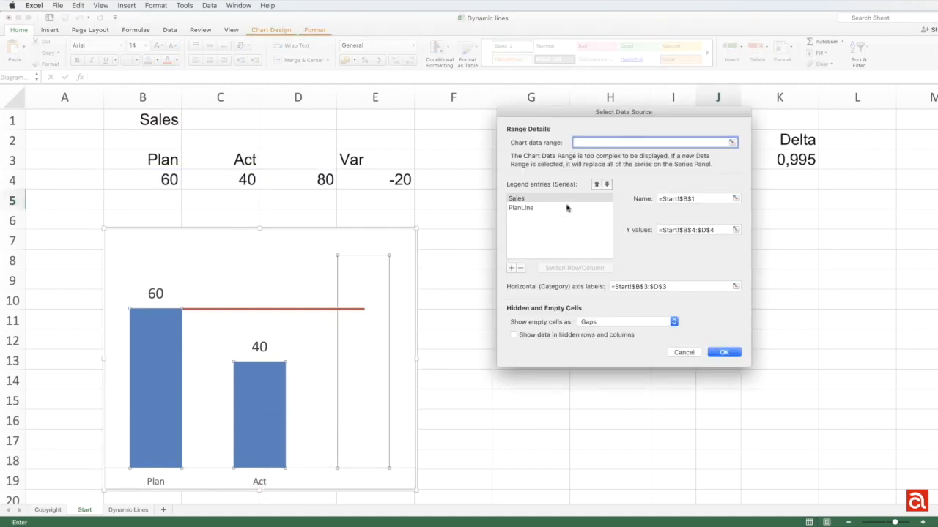
click(512, 268)
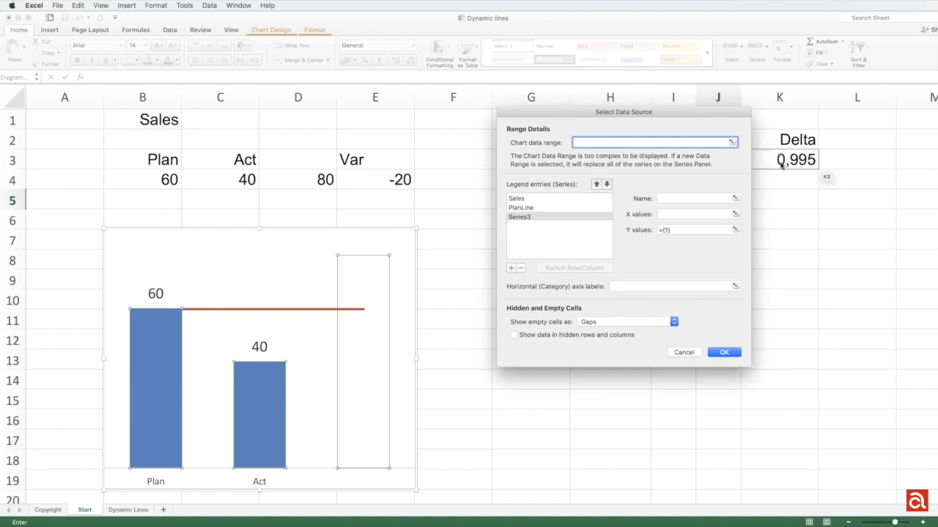
click(735, 198)
click(610, 225)
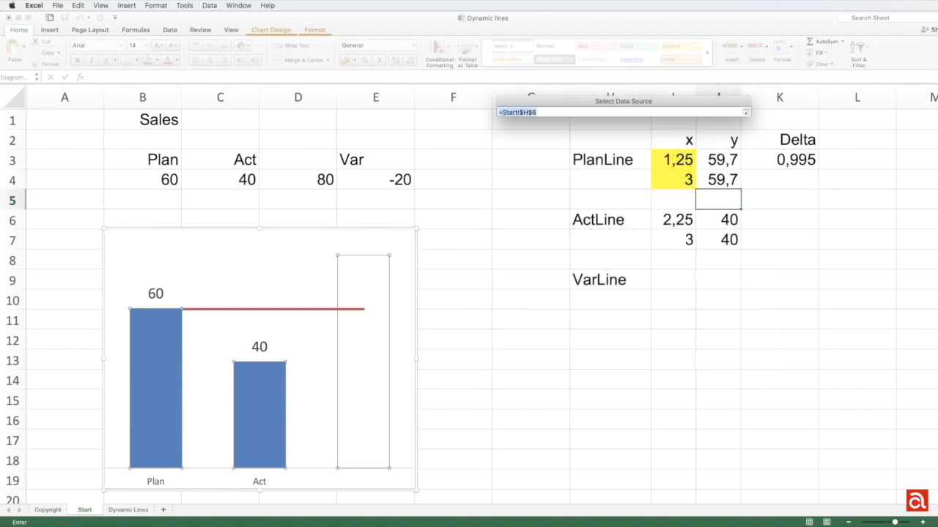
key(Return)
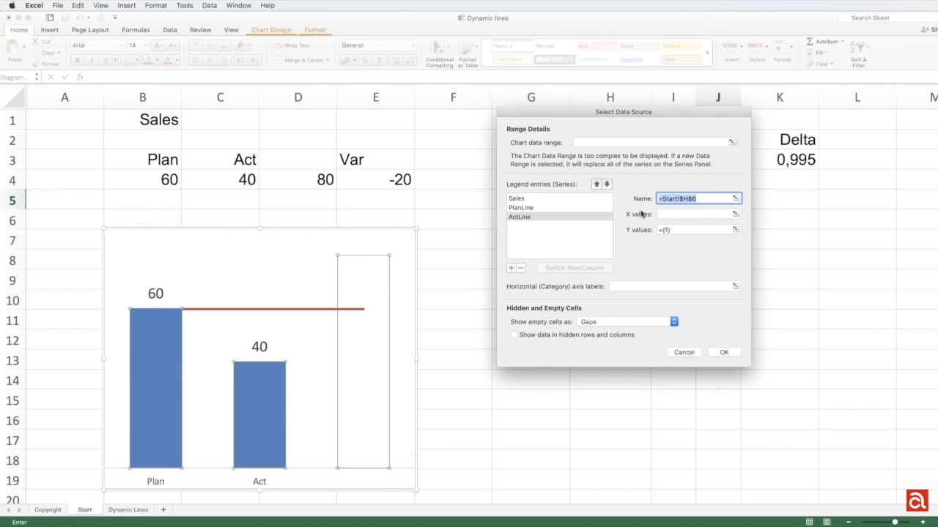
Assign I6:I7 as the x values and J6:J7 as the y values of the ActLine series and apply the data source.
click(736, 214)
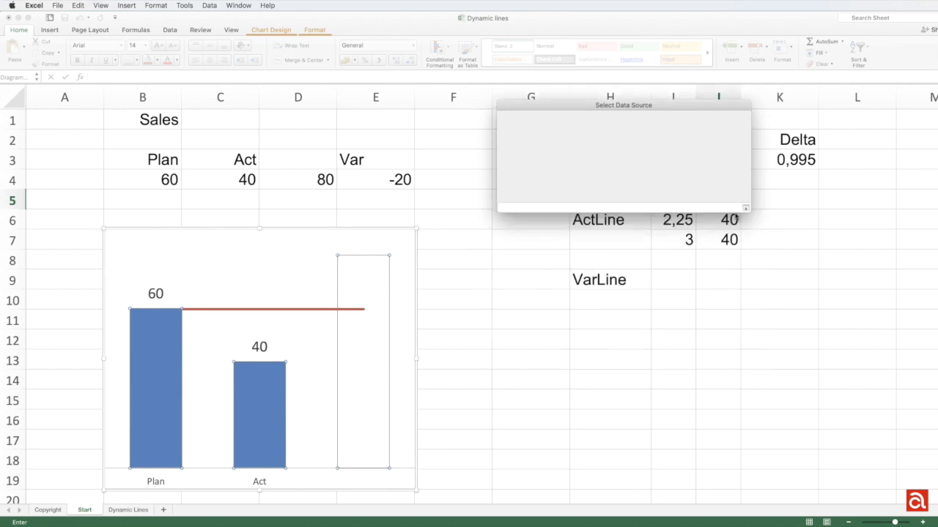
drag(668, 222, 666, 239)
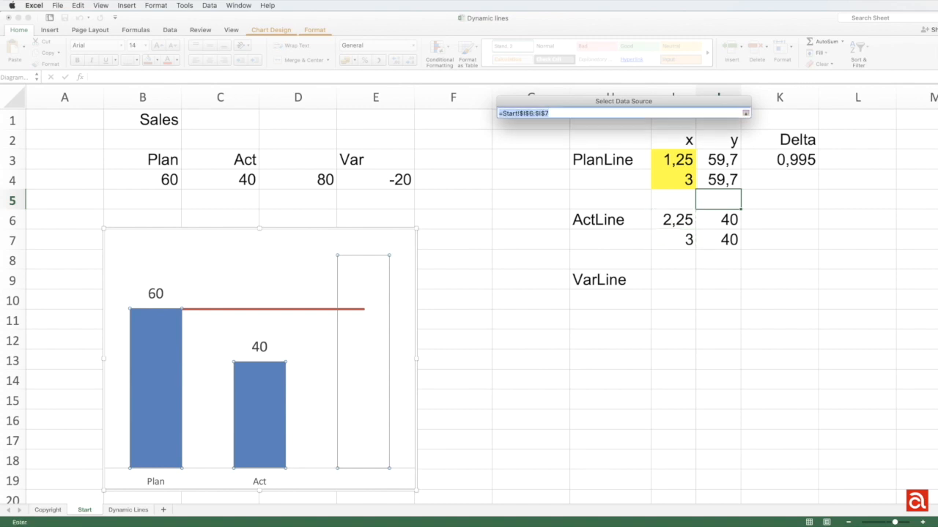
click(736, 229)
drag(735, 228, 724, 236)
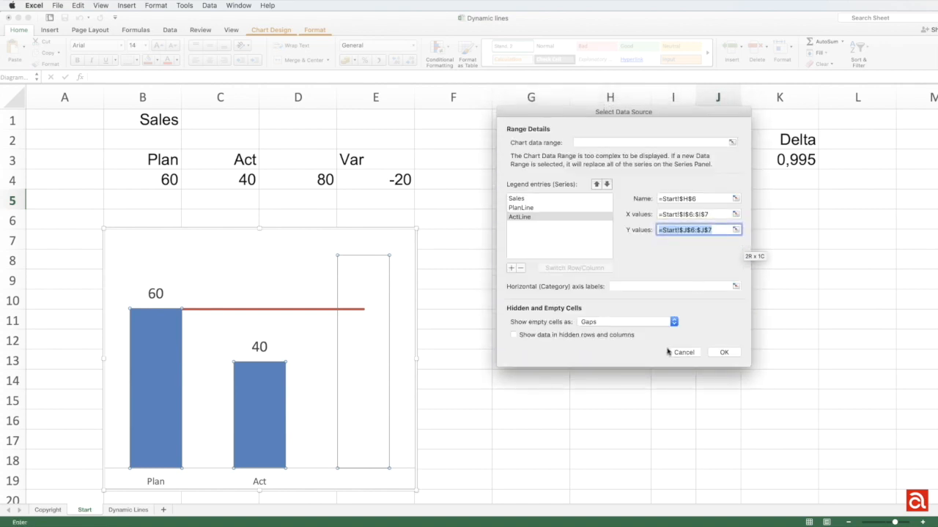
click(718, 353)
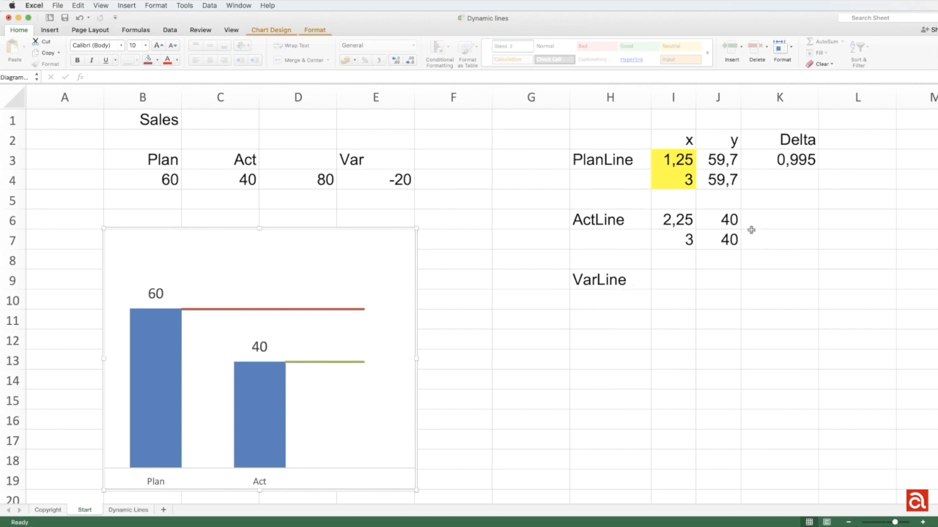
Link the VarLine's first point to the PlanLine's end point, with =I4 in I9 and =J4 in J9.
click(678, 283)
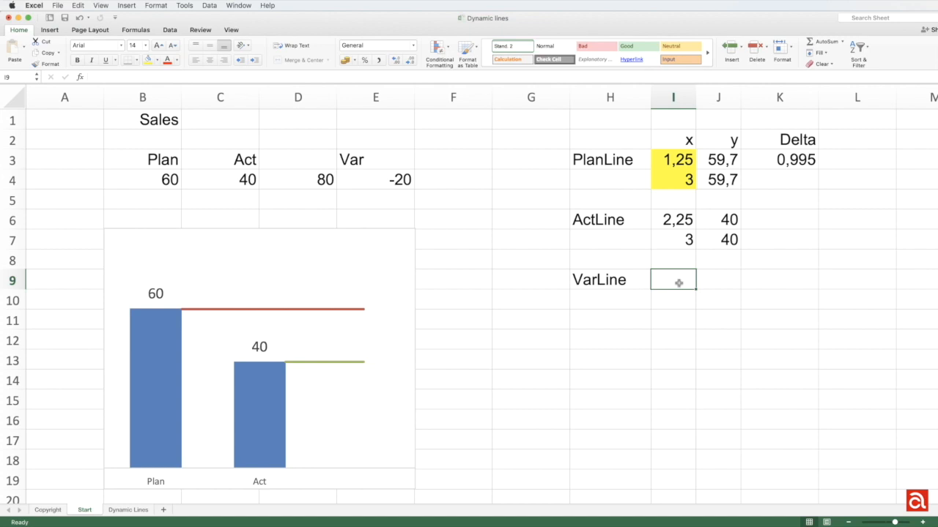
text(=)
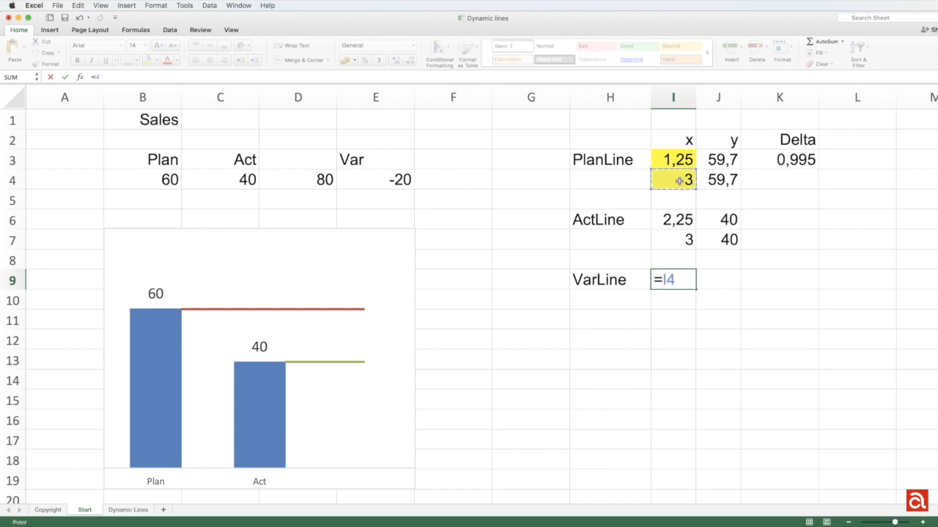
key(Return)
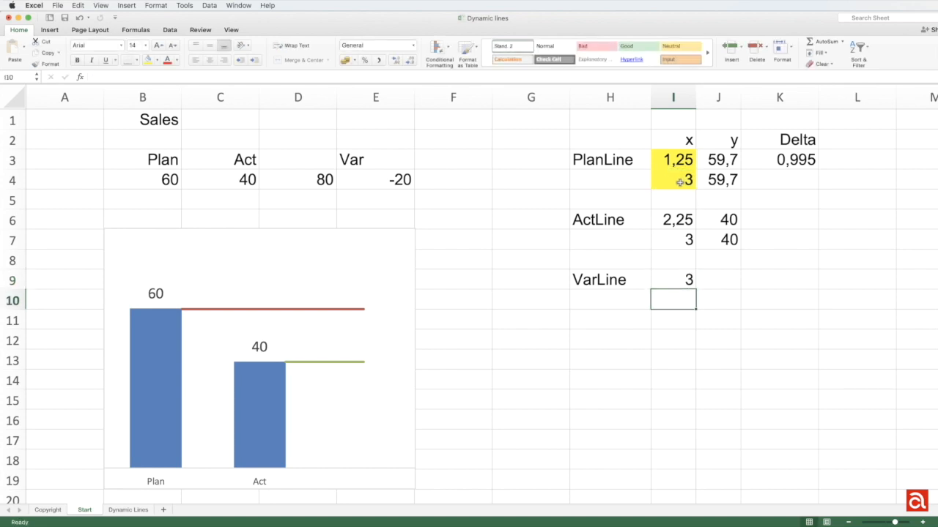
click(718, 278)
text(=)
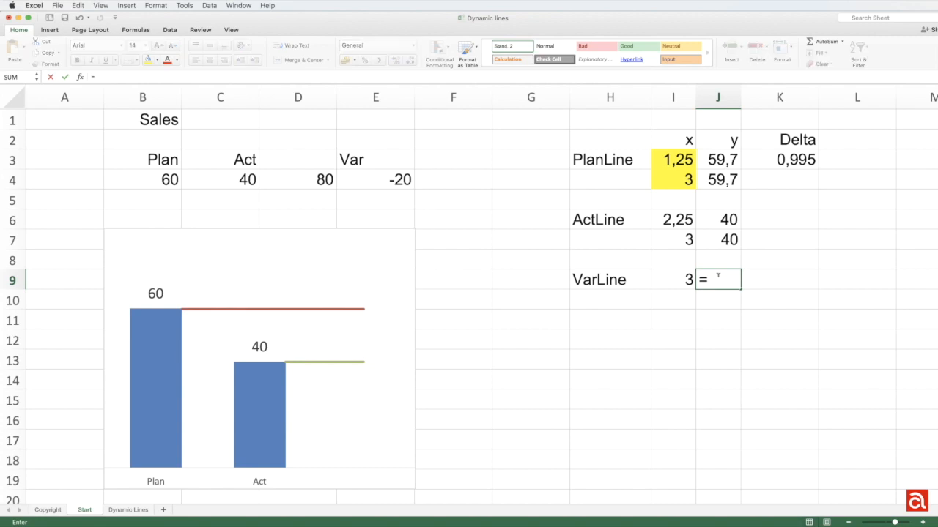
click(722, 180)
key(Return)
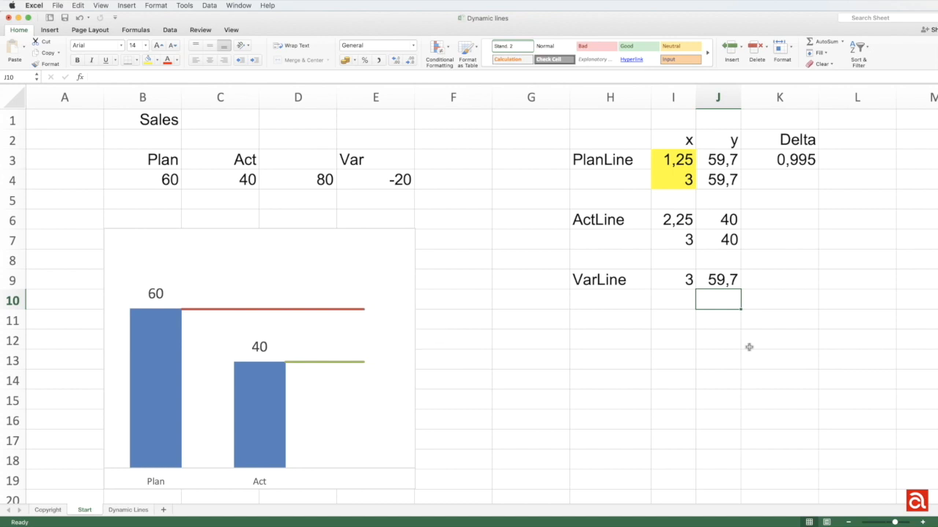
Link the VarLine's second point to the ActLine's end point, with =I7 in I10 and =J7 in J10.
click(676, 300)
text(=)
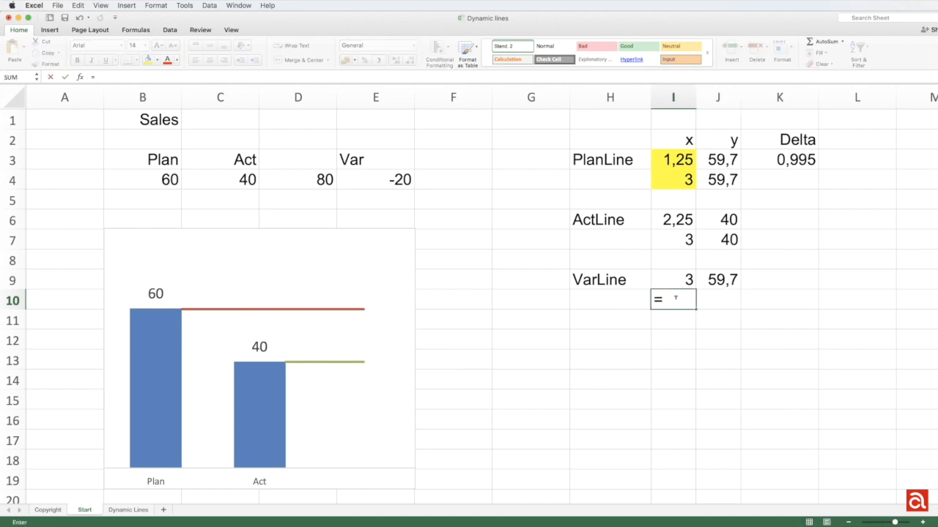
click(685, 240)
key(Return)
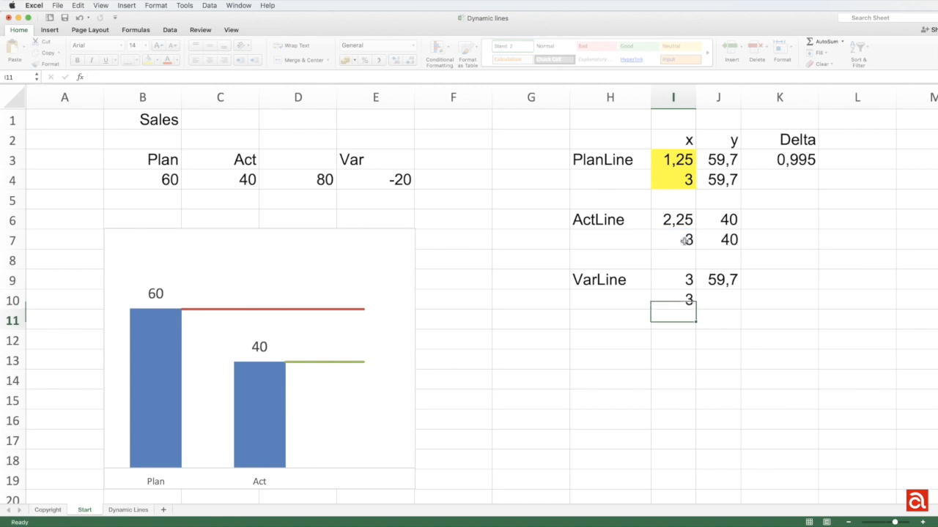
click(714, 298)
text(=)
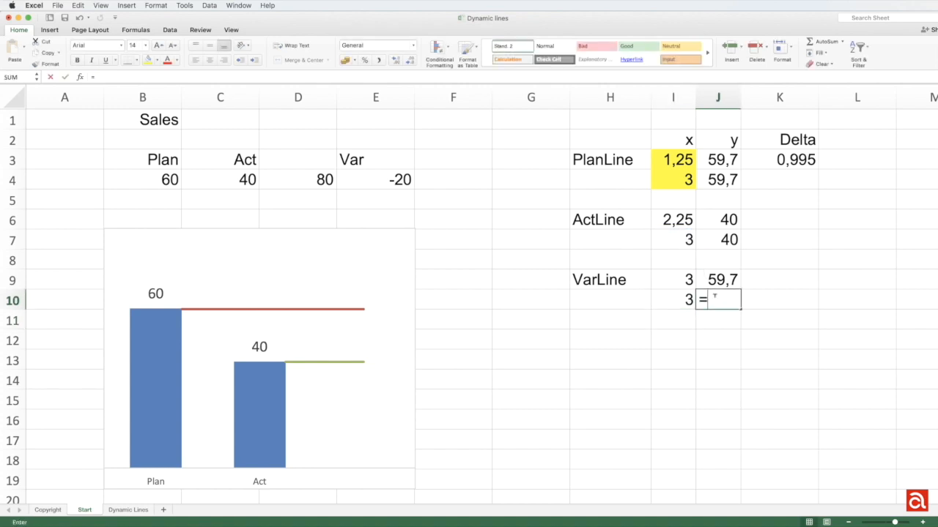
click(723, 242)
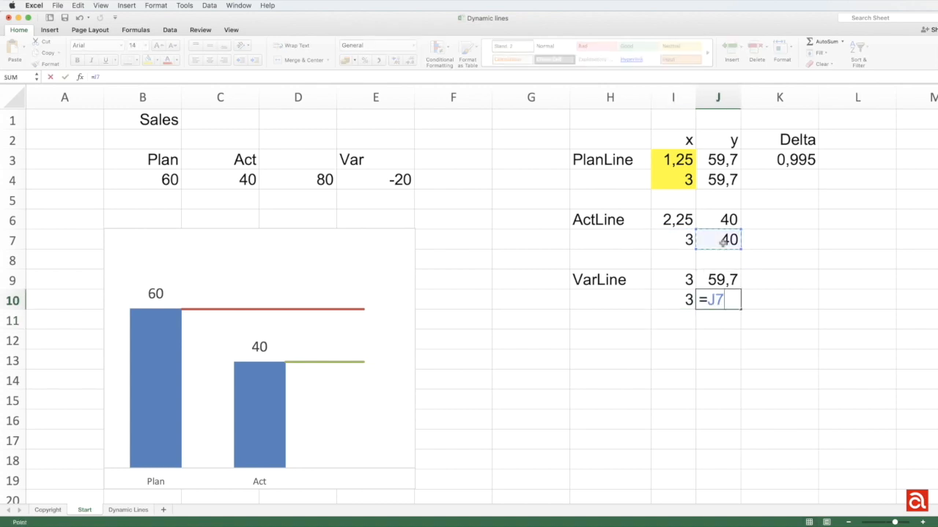
key(Return)
Add a new series to the chart's data source and take its name from the VarLine label in H9.
mouse_move(365, 365)
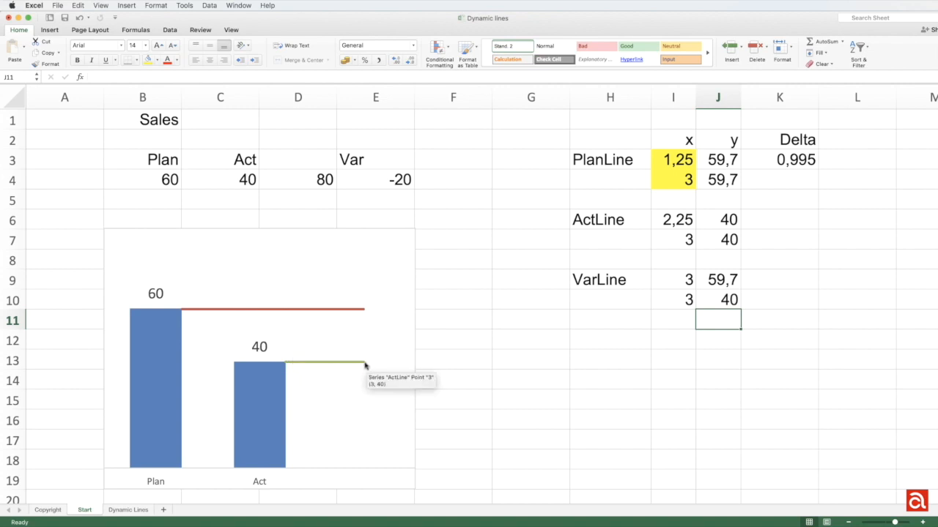
mouse_move(269, 411)
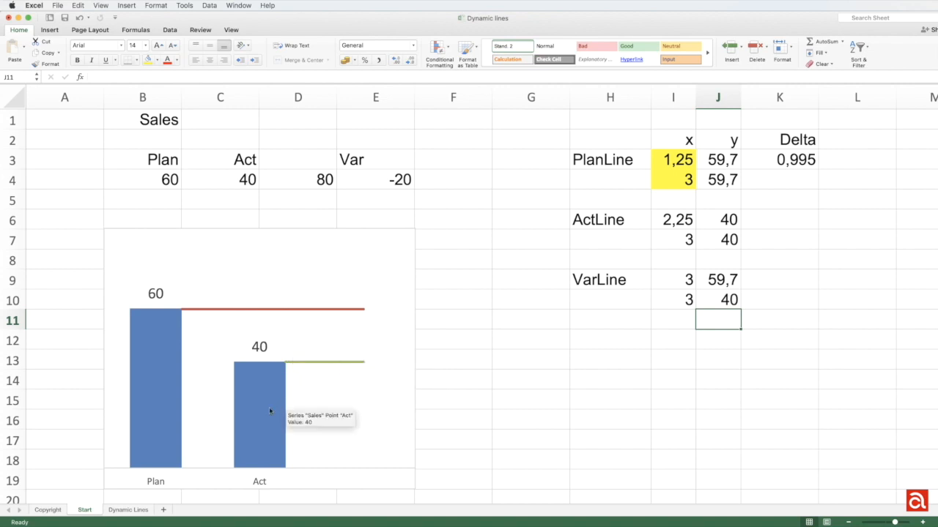
click(269, 411)
right_click(269, 411)
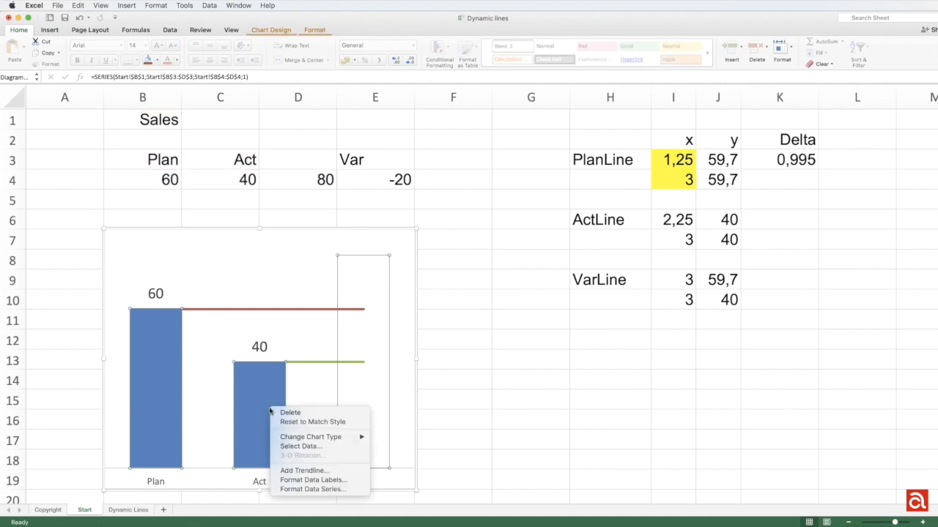
click(291, 446)
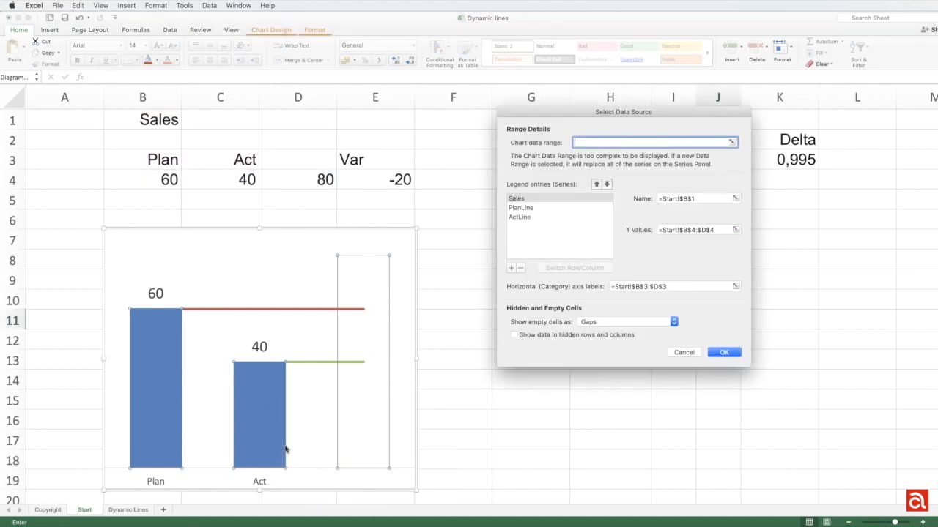
click(512, 268)
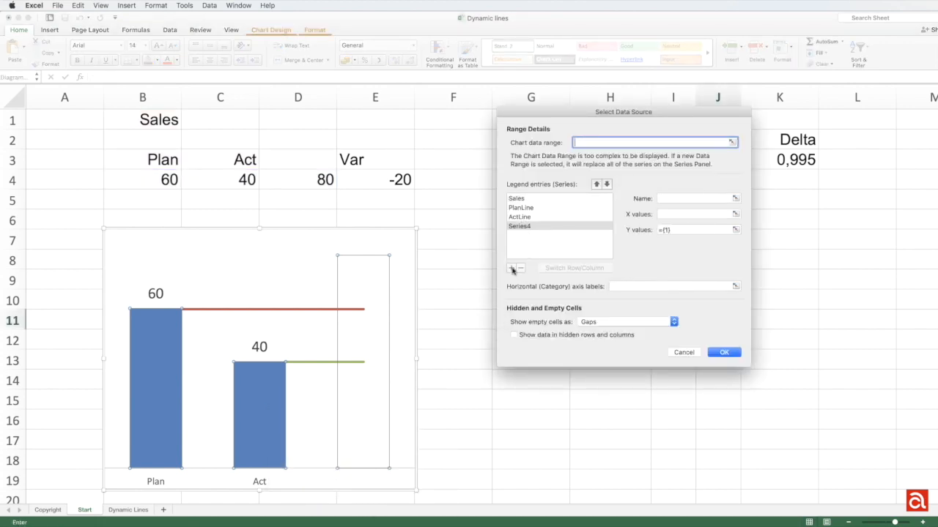
click(736, 199)
click(623, 282)
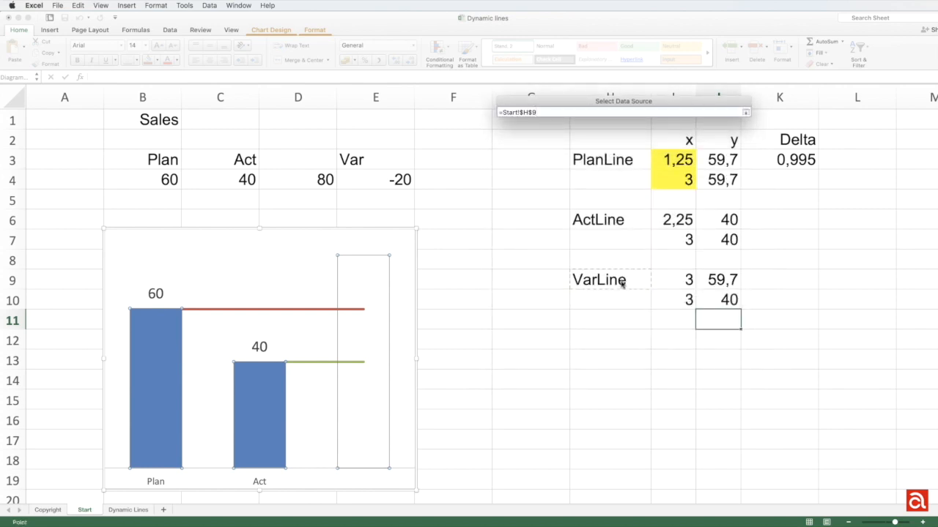
key(Return)
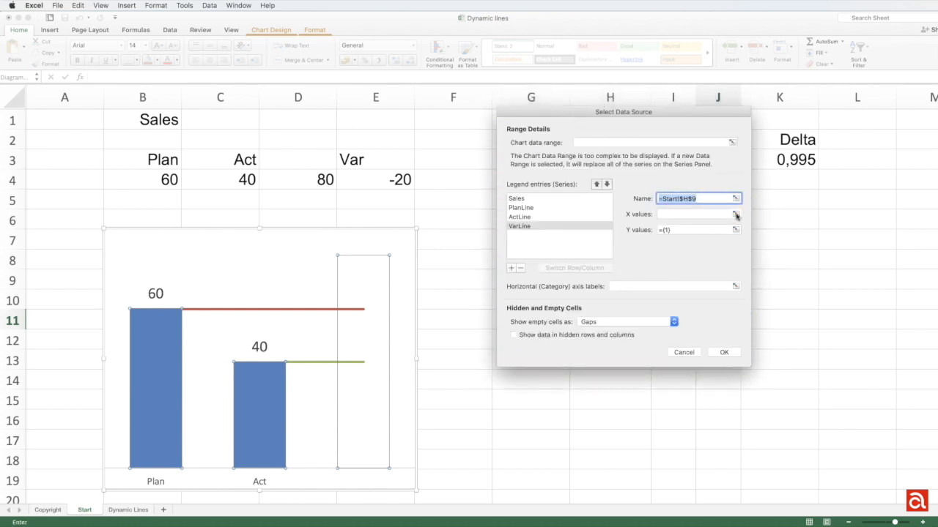
Assign I9:I10 as the x values and J9:J10 as the y values of the VarLine series and apply the data source.
click(735, 215)
drag(666, 279, 679, 300)
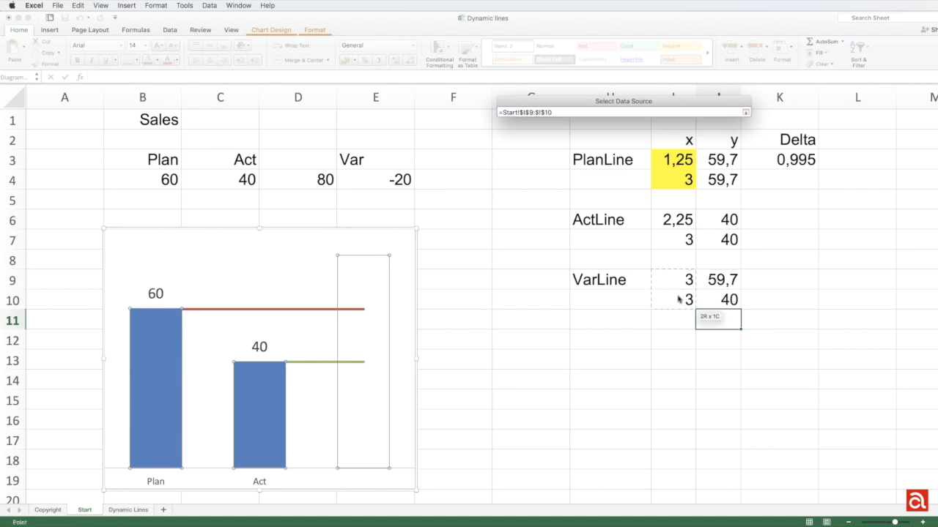
key(Return)
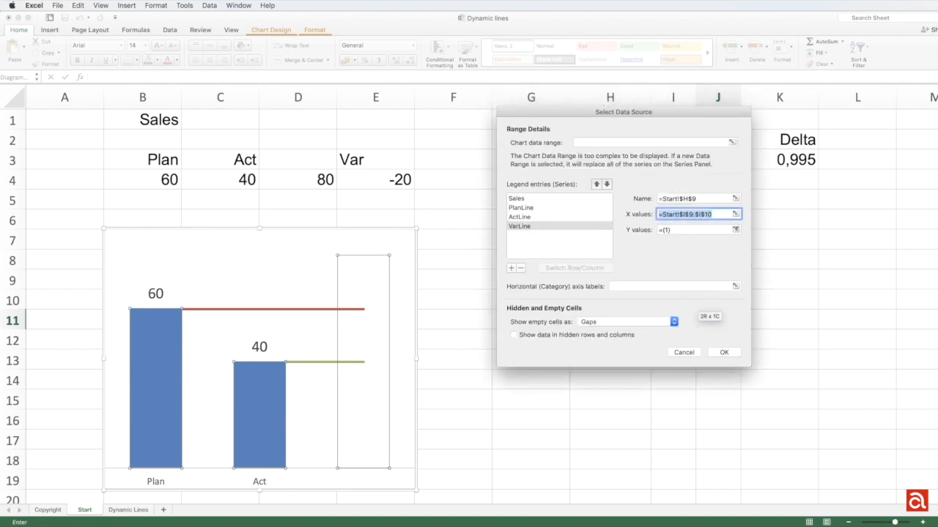
click(735, 229)
drag(721, 280, 723, 300)
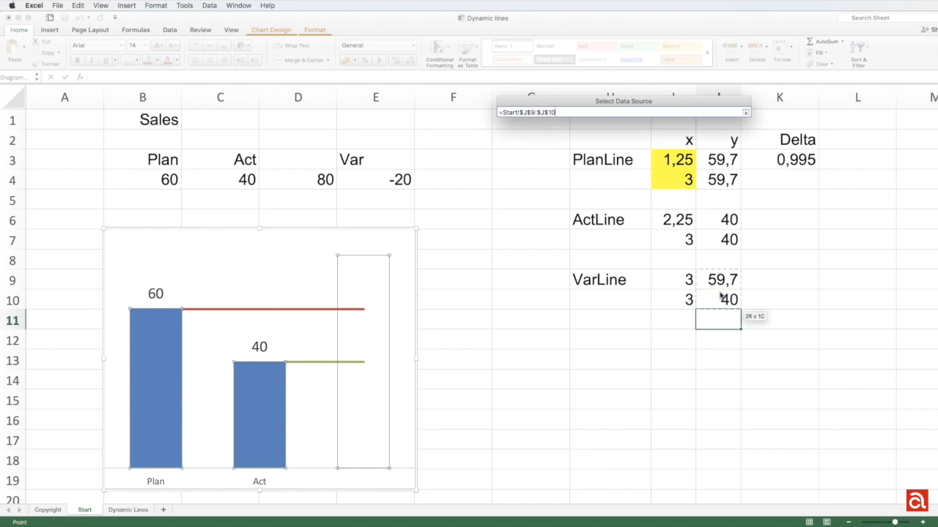
key(Return)
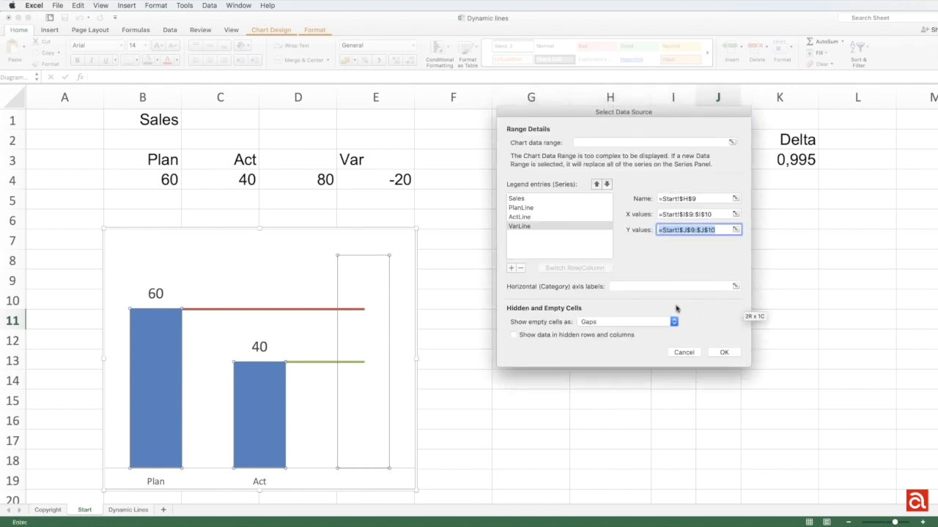
click(719, 355)
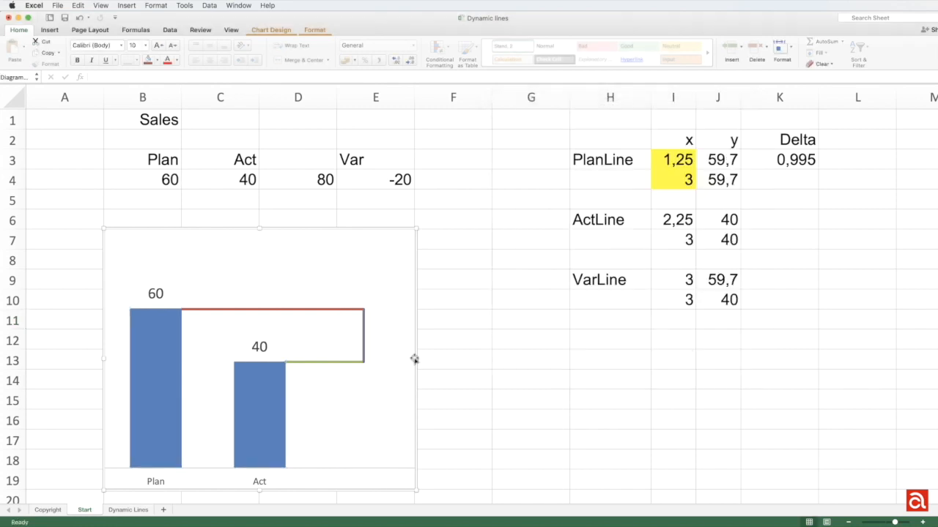
Format the vertical VarLine series in the chart with a solid arrowhead as its end arrow type.
click(364, 339)
right_click(364, 338)
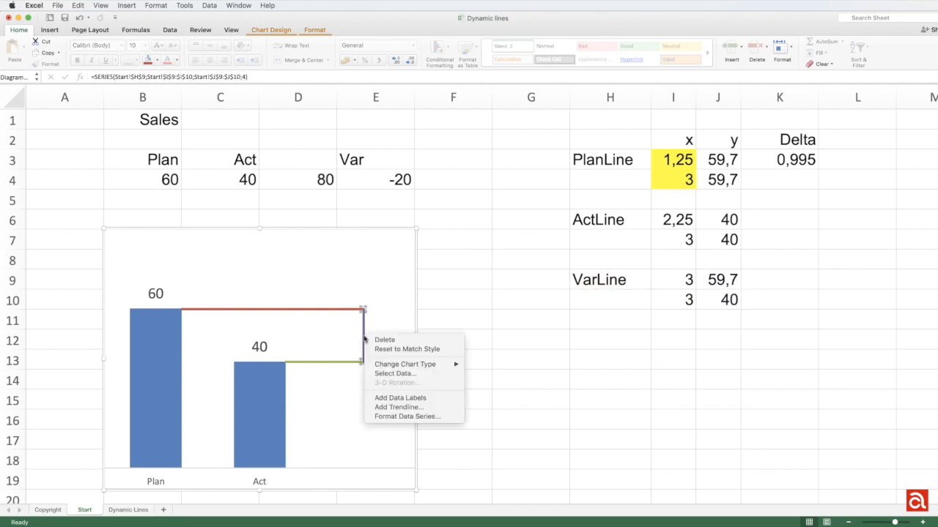
click(400, 416)
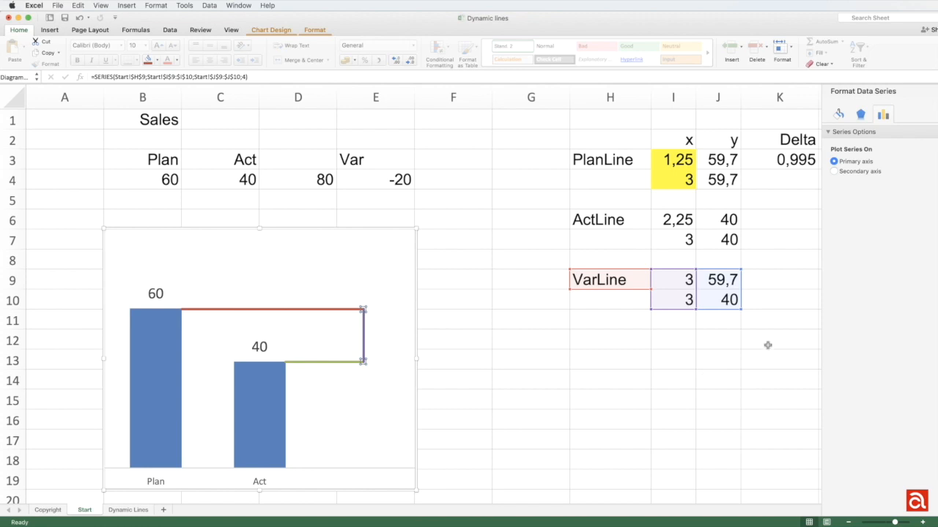
click(840, 115)
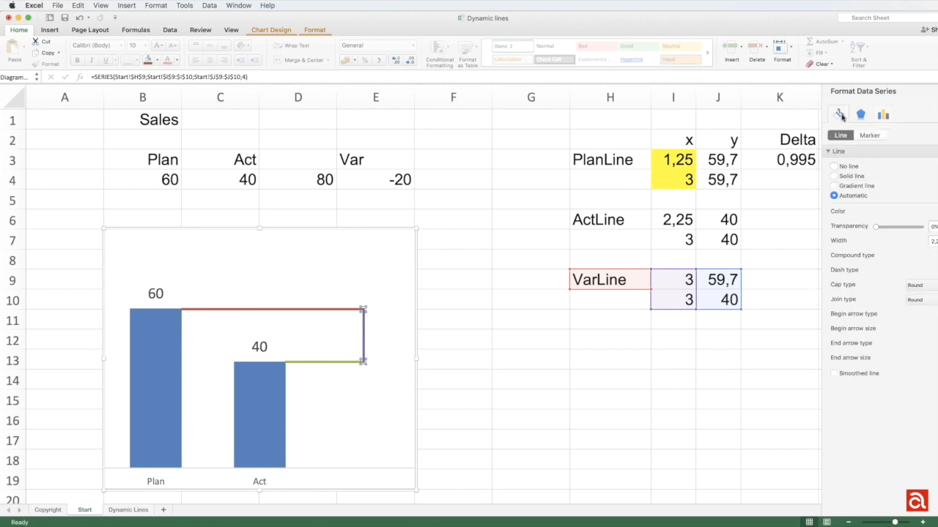
drag(798, 30, 766, 30)
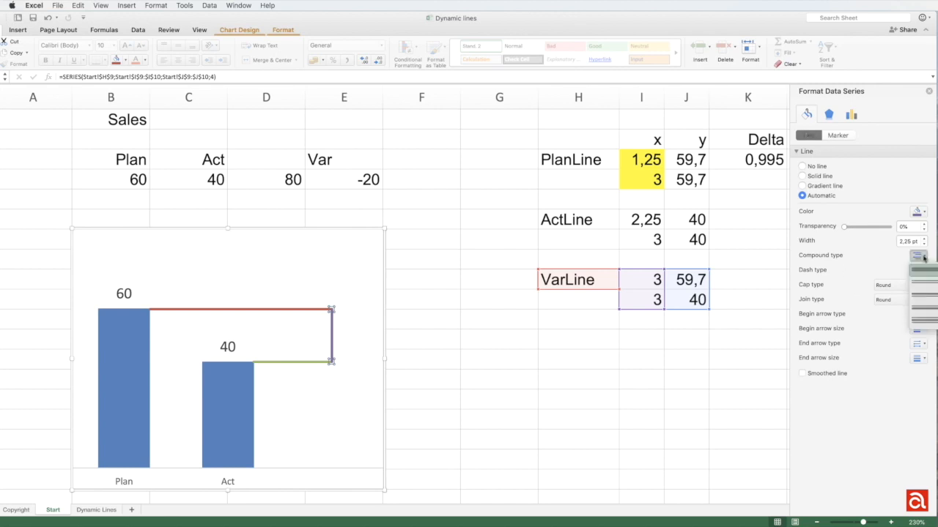
click(920, 315)
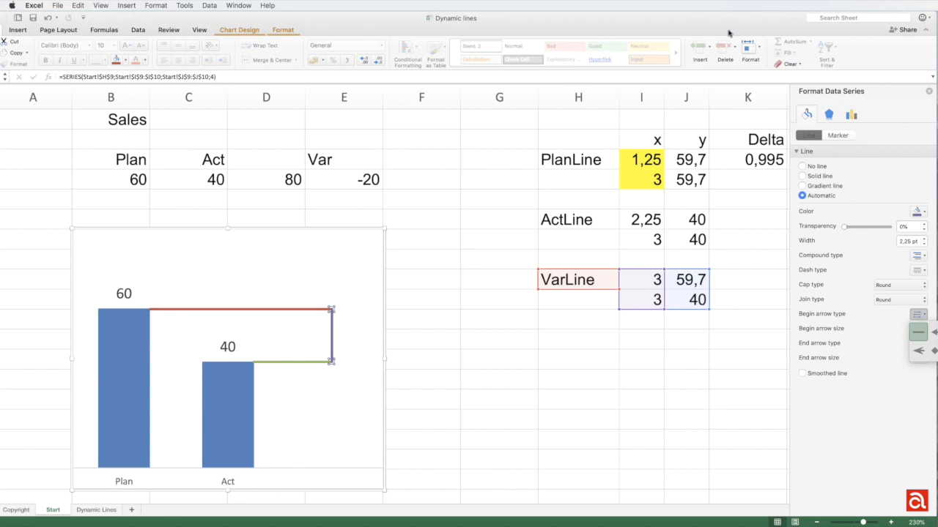
drag(729, 32, 712, 26)
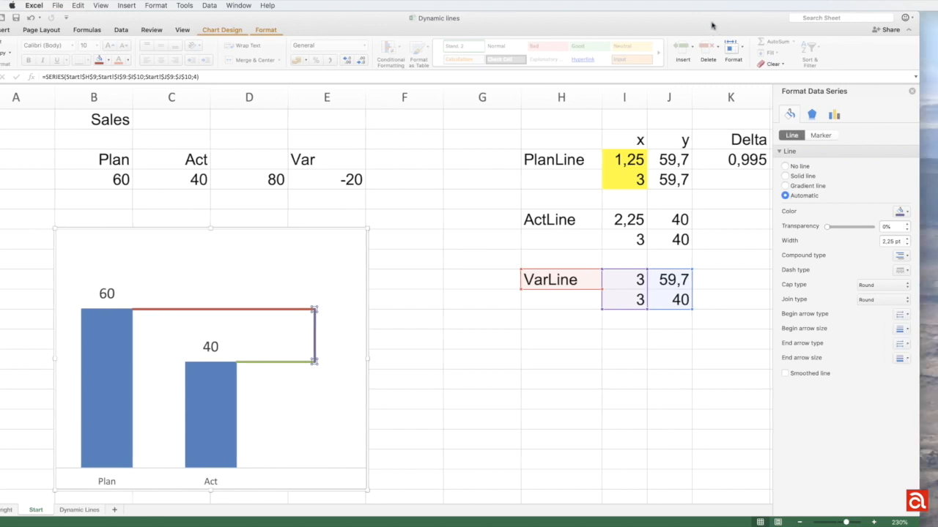
click(899, 345)
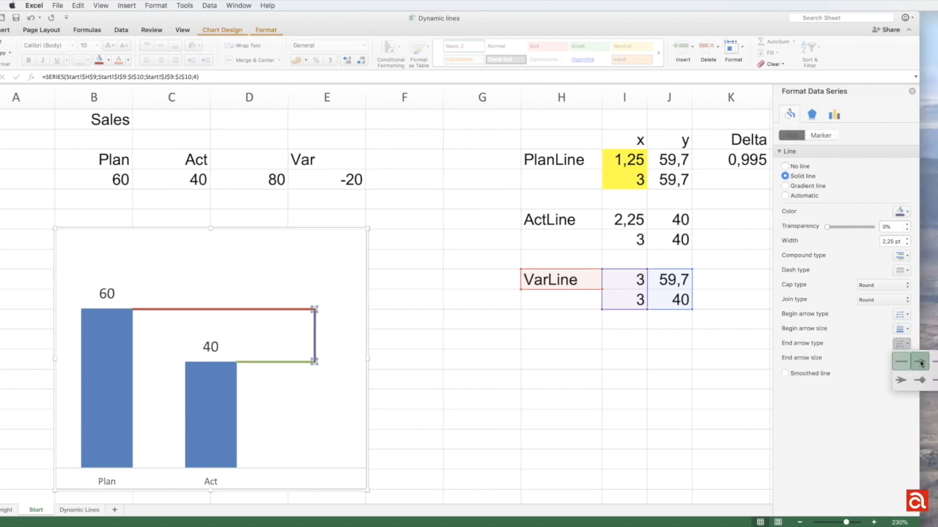
click(920, 361)
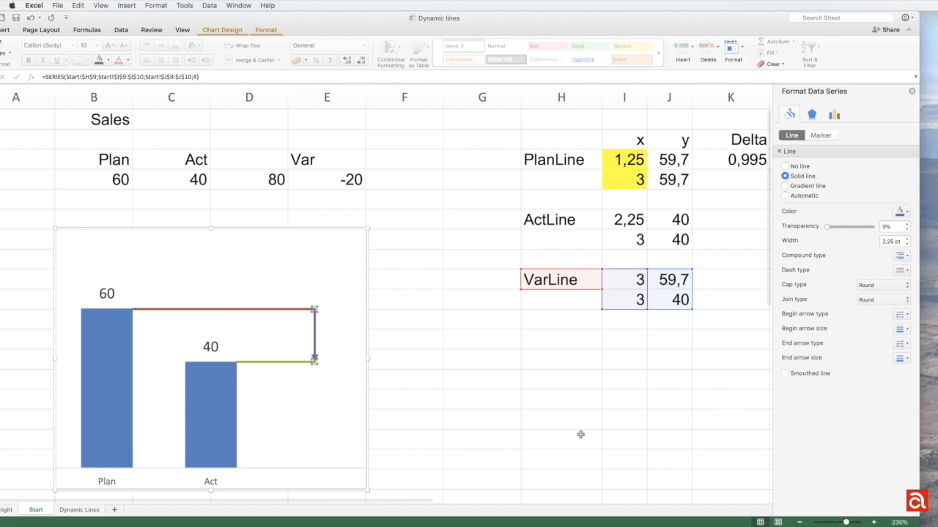
click(389, 425)
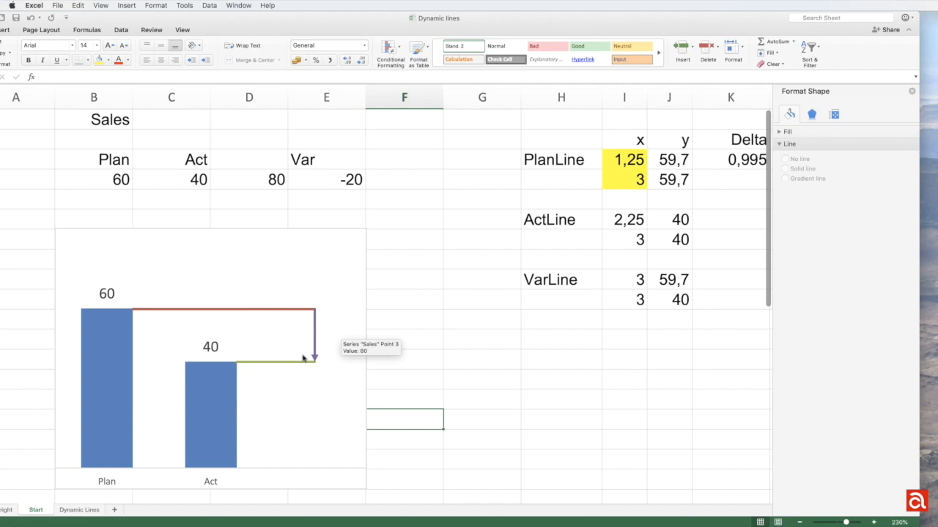
Set the Act value in C4 to 30 to test the dynamic lines, and switch to the Dynamic Lines sheet.
click(189, 186)
text(30)
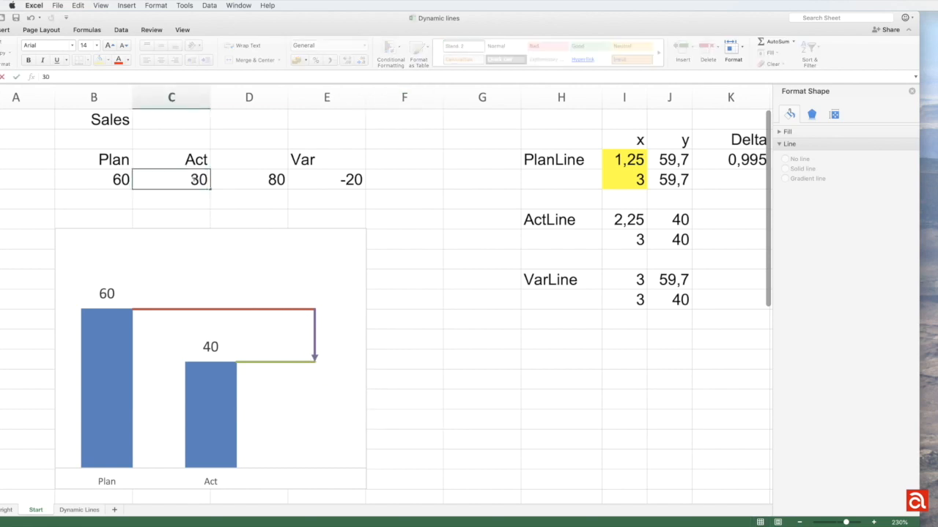
key(Return)
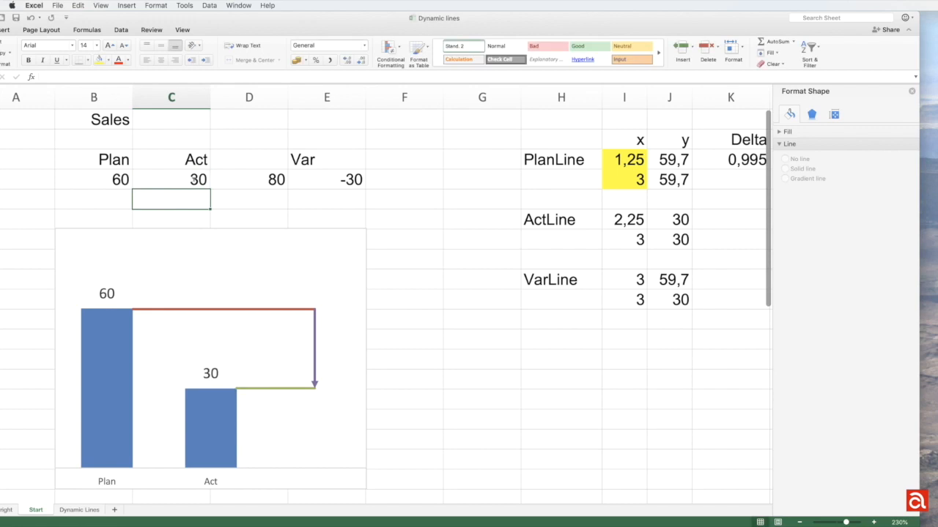
mouse_move(315, 357)
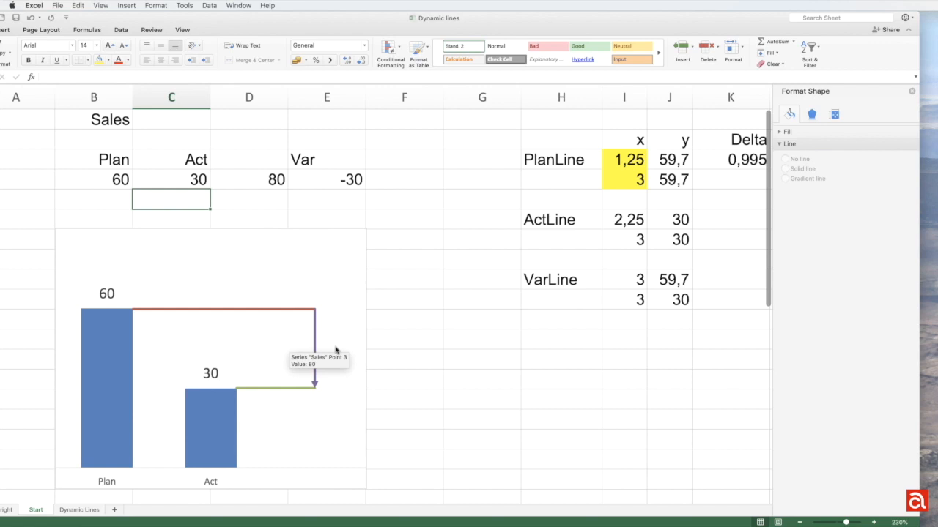
click(80, 511)
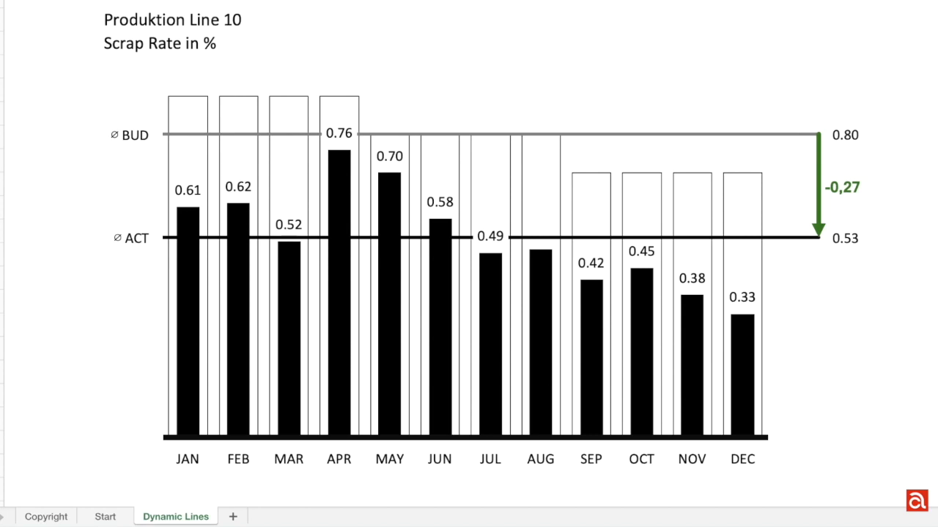